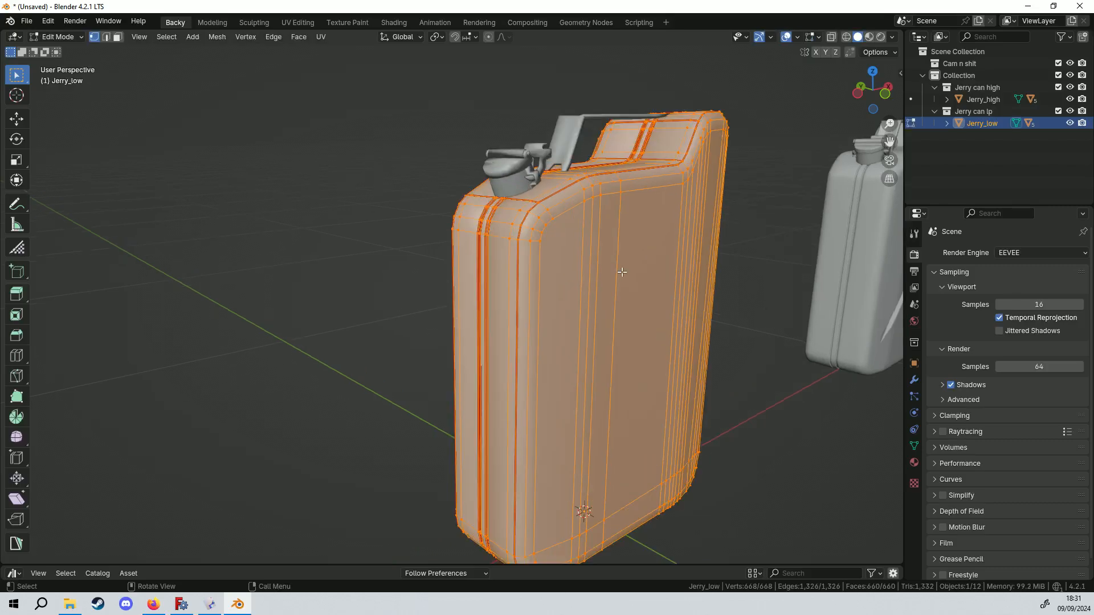
# Step: Leave mesh editing, add a Subdivision modifier with 3 viewport levels to Jerry_low, and compare the can with its viewport display off and on
pyautogui.moveTo(569, 274); pyautogui.dragTo(553, 238, button='middle')
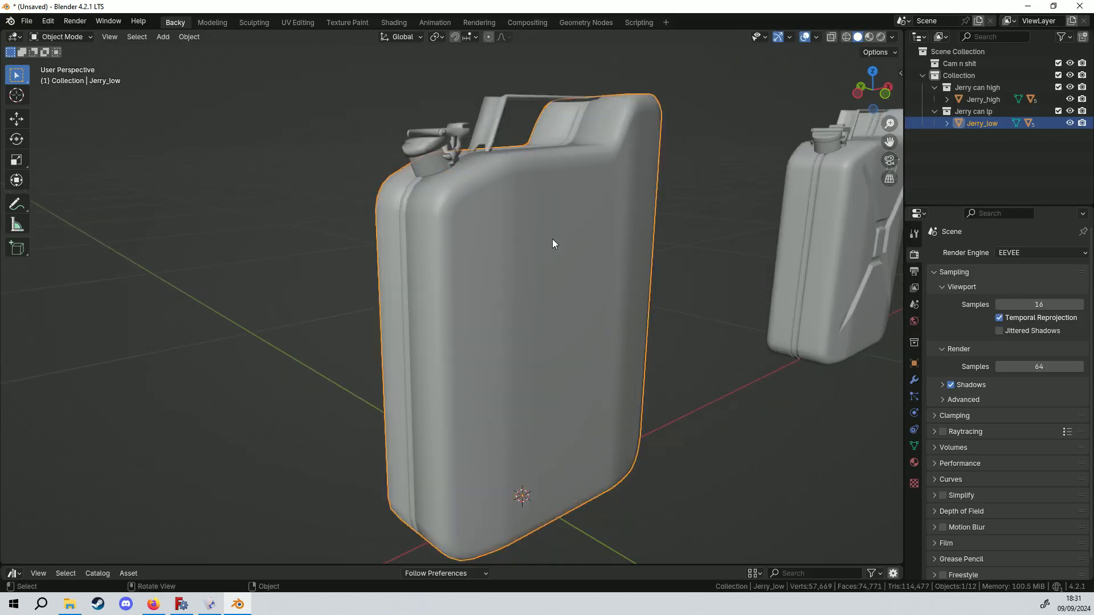
pyautogui.press('Tab')
pyautogui.hotkey('ctrl', '3')
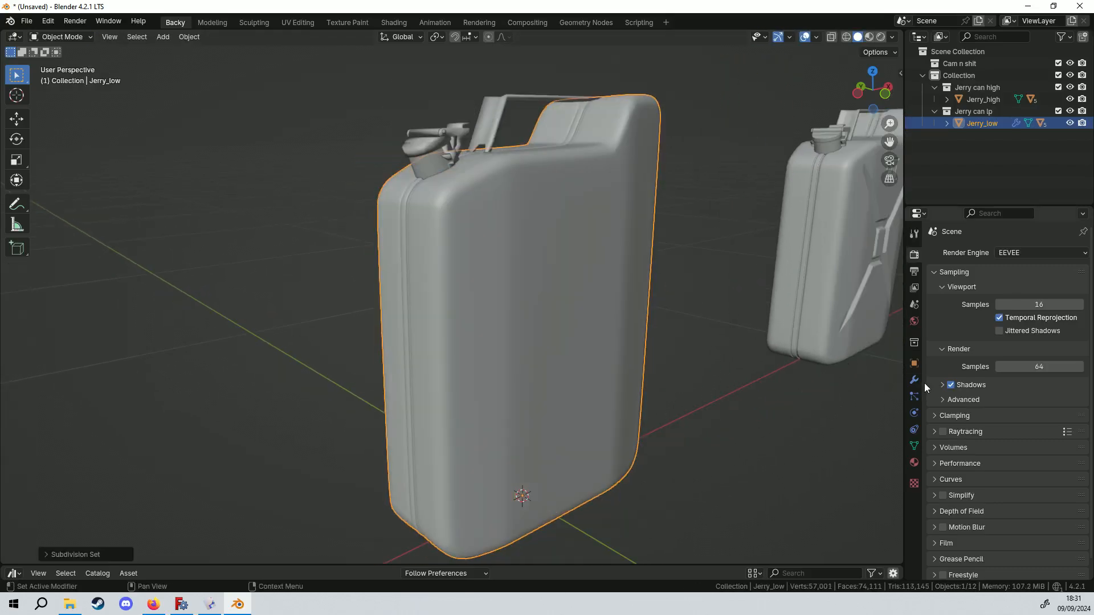
pyautogui.click(914, 379)
pyautogui.click(1029, 272)
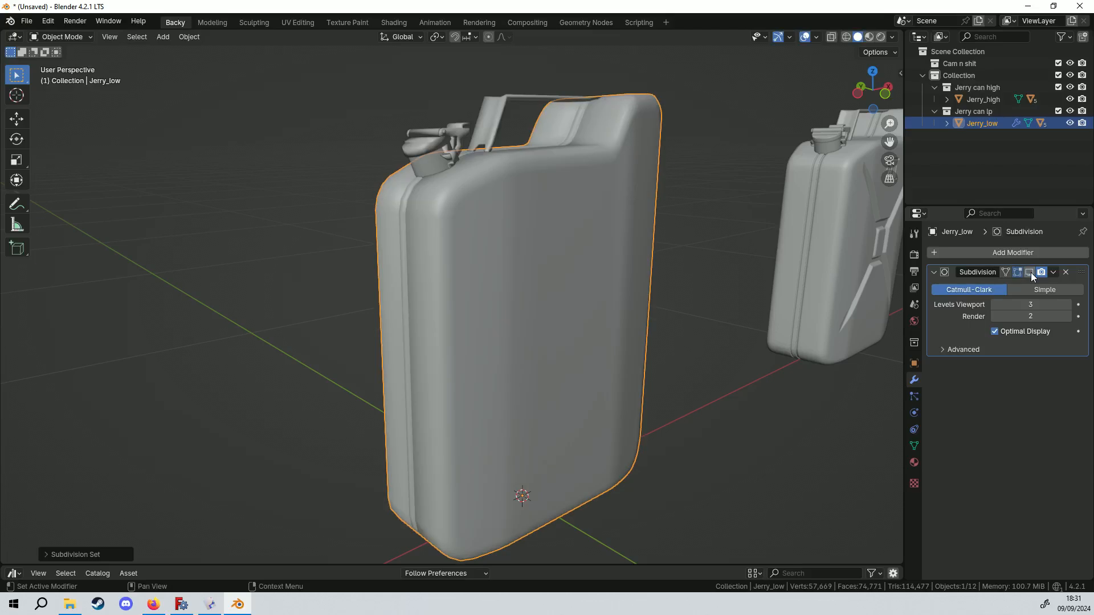
pyautogui.moveTo(522, 148); pyautogui.dragTo(545, 175, button='middle')
pyautogui.moveTo(584, 215)
pyautogui.mouseDown(button='middle')
pyautogui.moveTo(559, 203)
pyautogui.moveTo(586, 215)
pyautogui.mouseUp(button='middle')
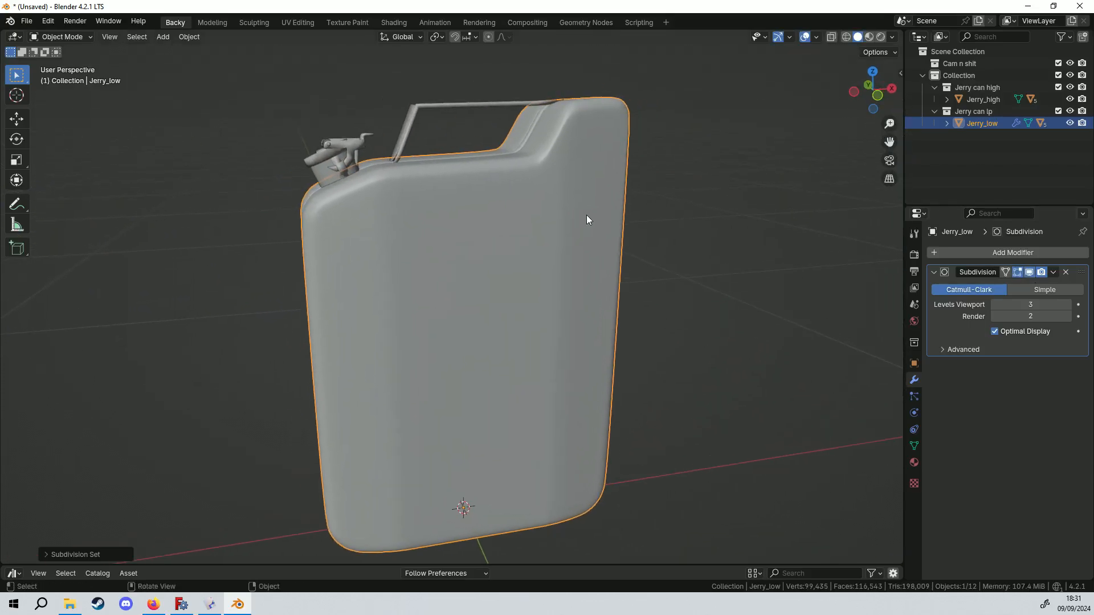
pyautogui.moveTo(557, 162); pyautogui.dragTo(470, 174, button='middle')
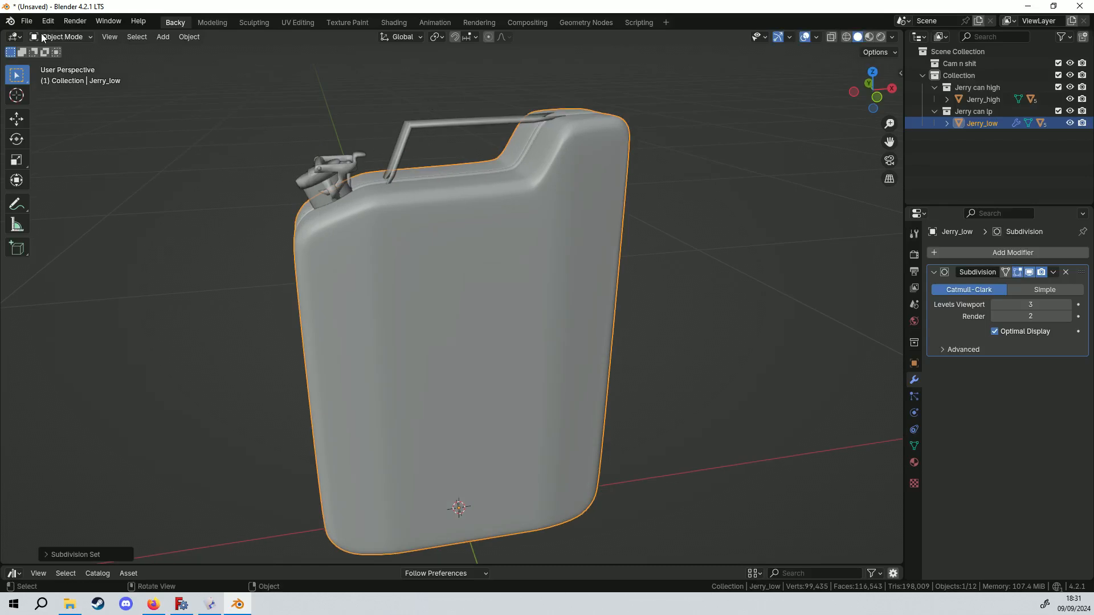
# Step: Export only the selected can body as the IGES file Jerry 1.igs in the Blender to plasticity folder, with modifiers applied
pyautogui.click(25, 24)
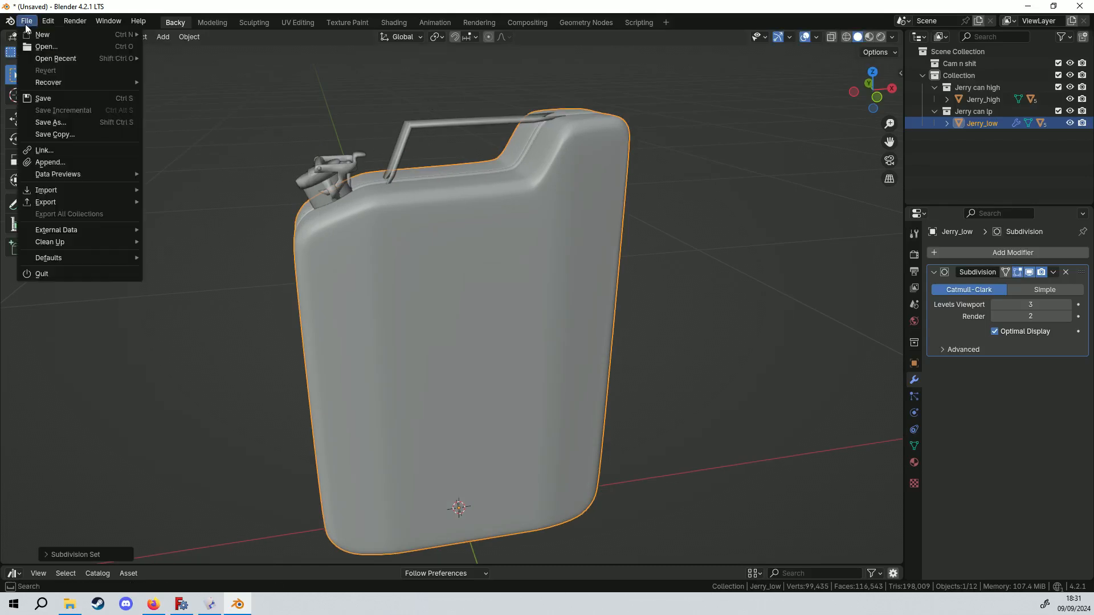
pyautogui.moveTo(77, 199)
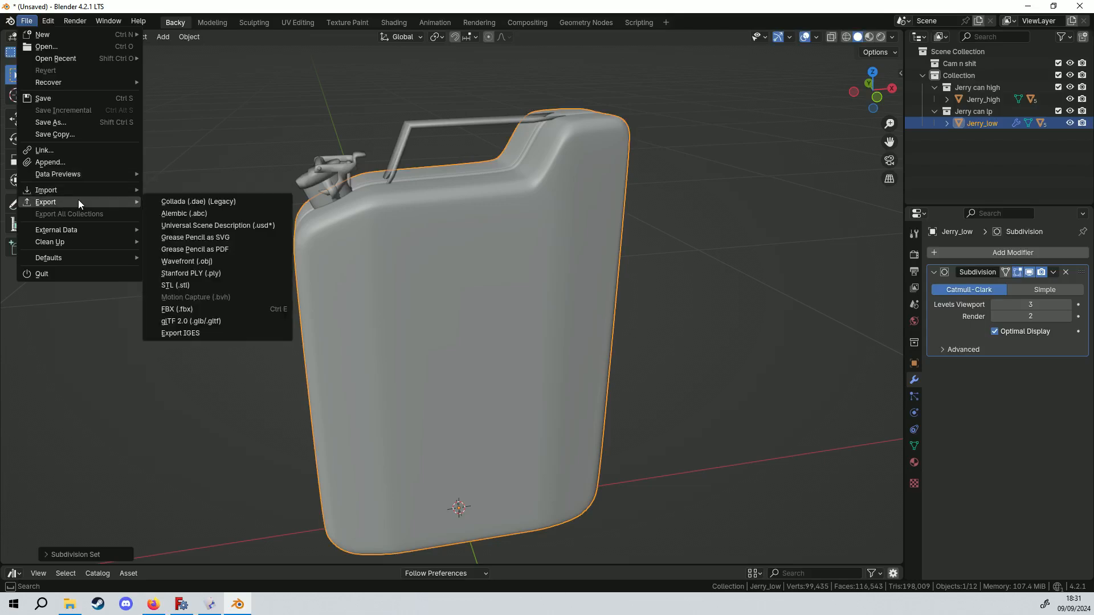
pyautogui.click(214, 336)
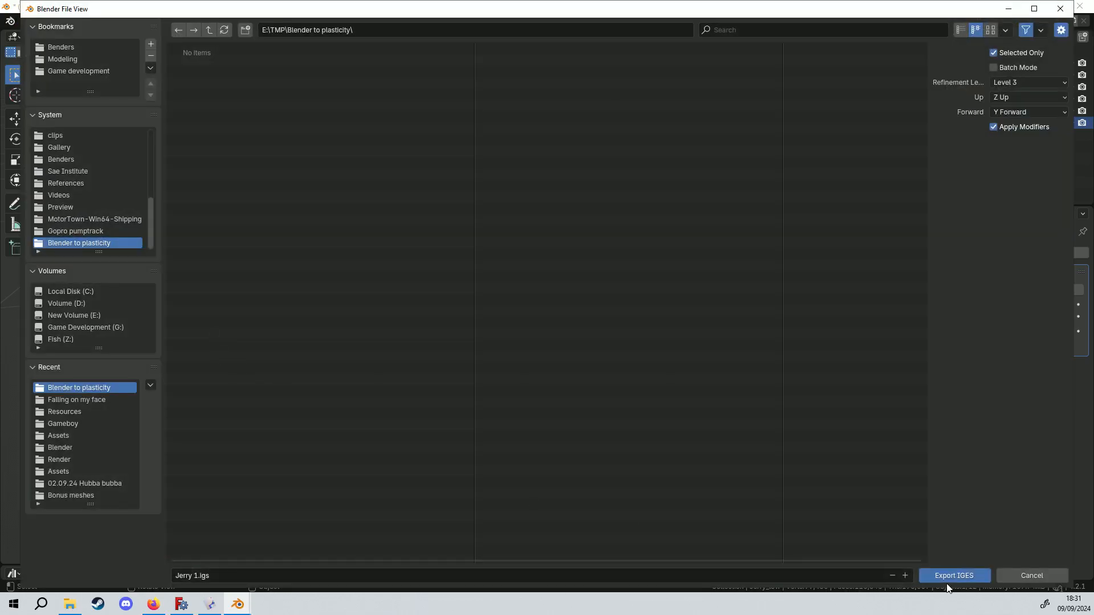
pyautogui.click(949, 581)
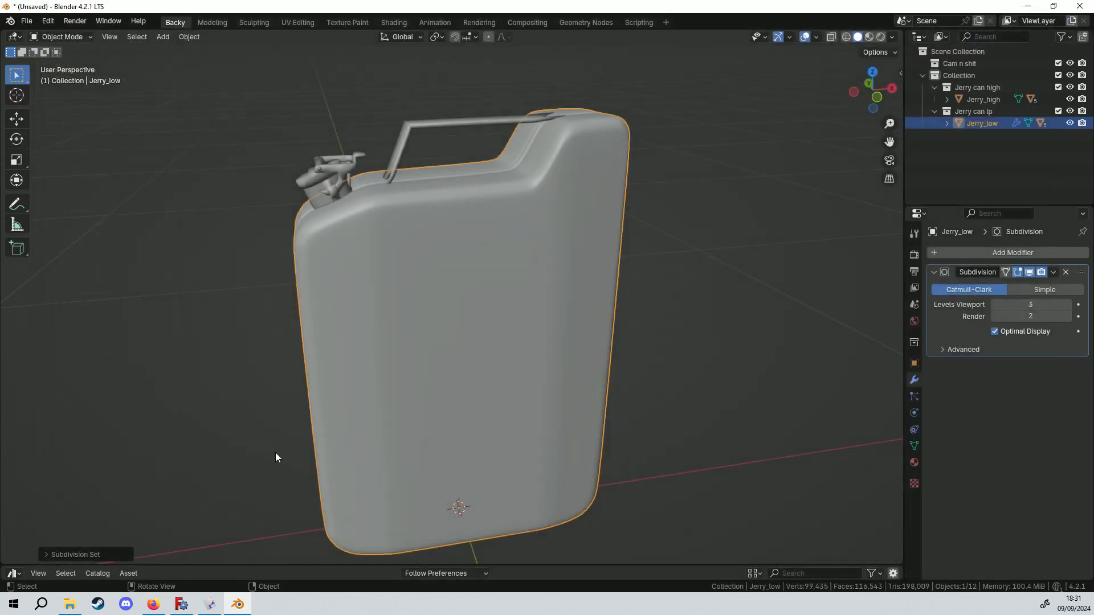
# Step: Switch to Plasticity and try to import Jerry 1.igs into the empty scene
pyautogui.click(210, 604)
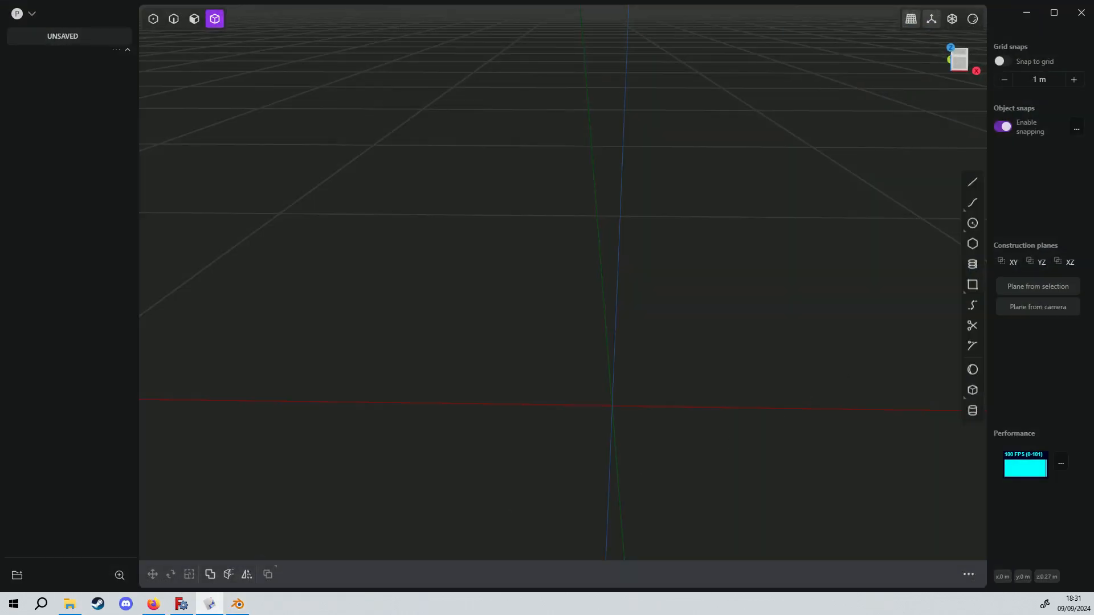
pyautogui.moveTo(1093, 176); pyautogui.dragTo(740, 106)
pyautogui.moveTo(596, 226); pyautogui.dragTo(61, 211)
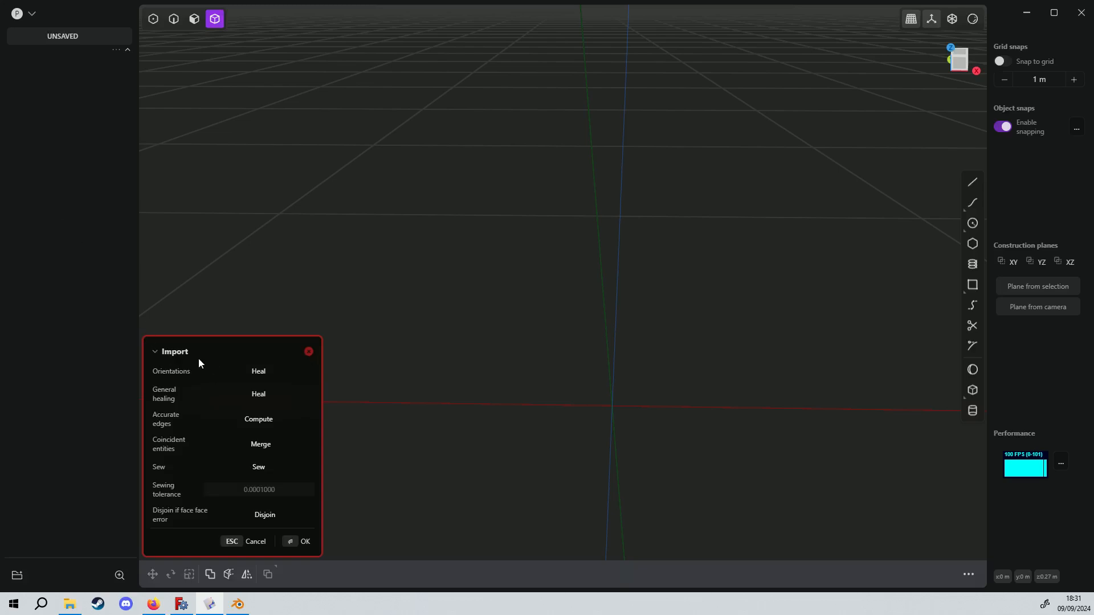
pyautogui.click(159, 355)
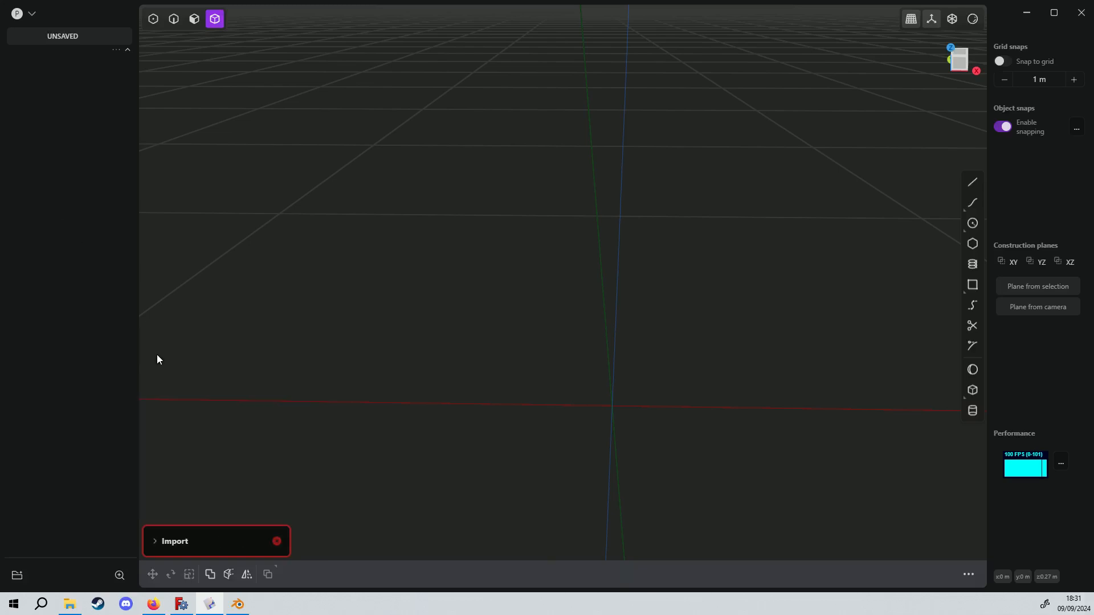
# Step: Switch to FreeCAD and import Jerry 1.igs from the Blender to plasticity folder into the Unnamed document
pyautogui.click(187, 607)
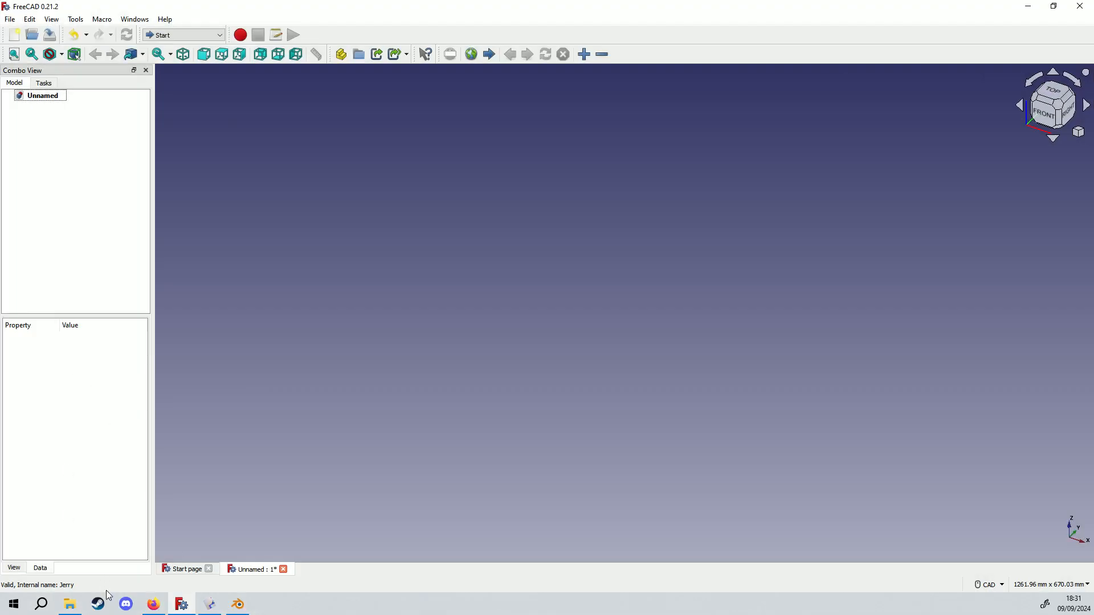
pyautogui.click(81, 608)
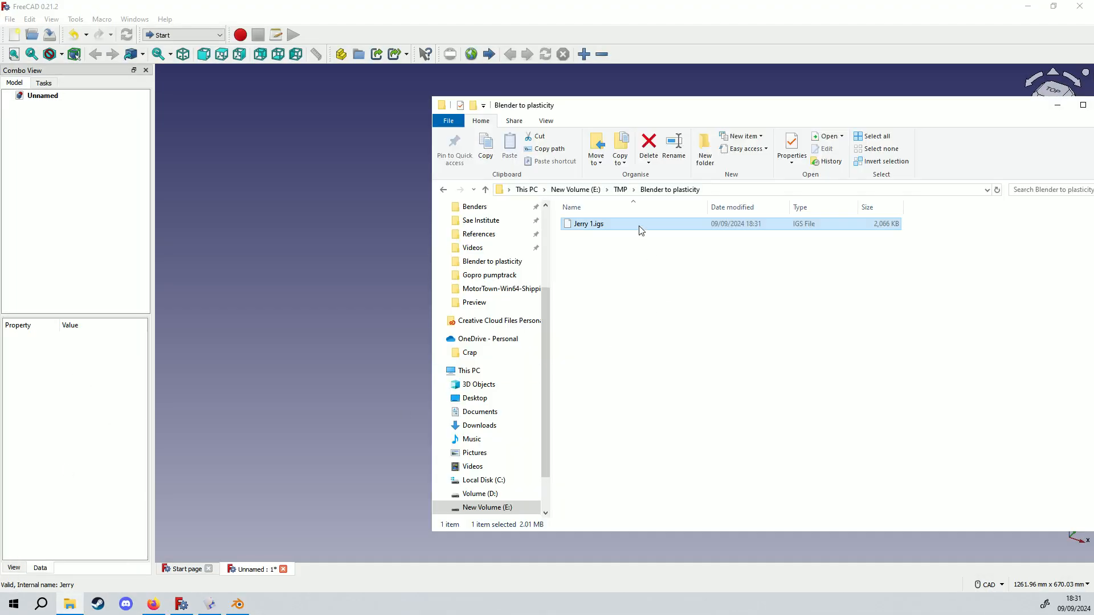
pyautogui.moveTo(641, 230); pyautogui.dragTo(103, 165)
# Step: Export the Jerry_1 body as Jerry 2.step, using millimetres and the AP214 International Standard scheme
pyautogui.click(61, 109)
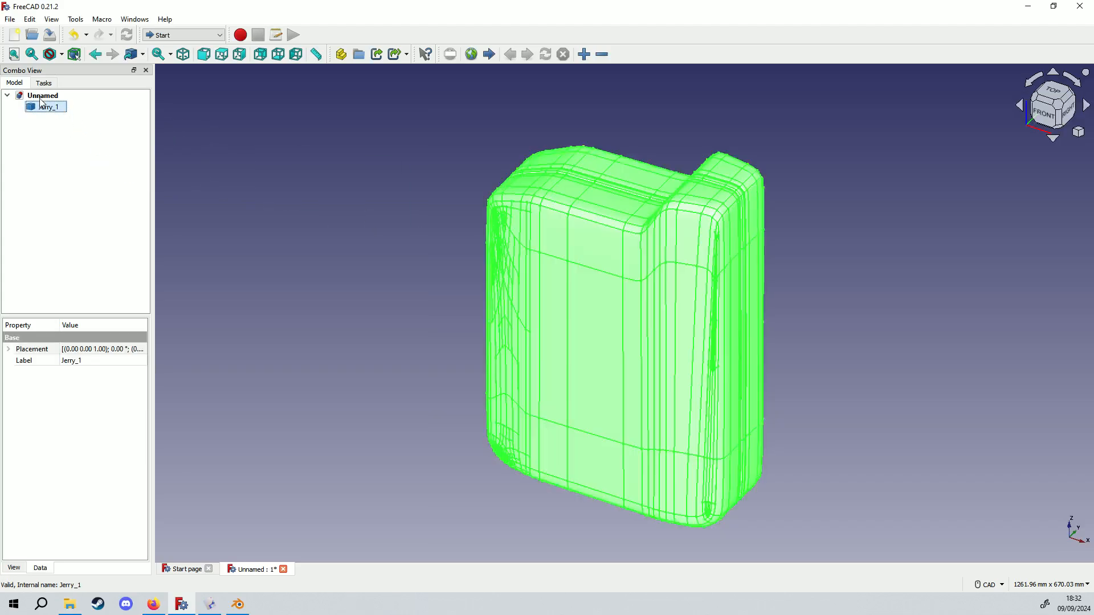
pyautogui.click(11, 19)
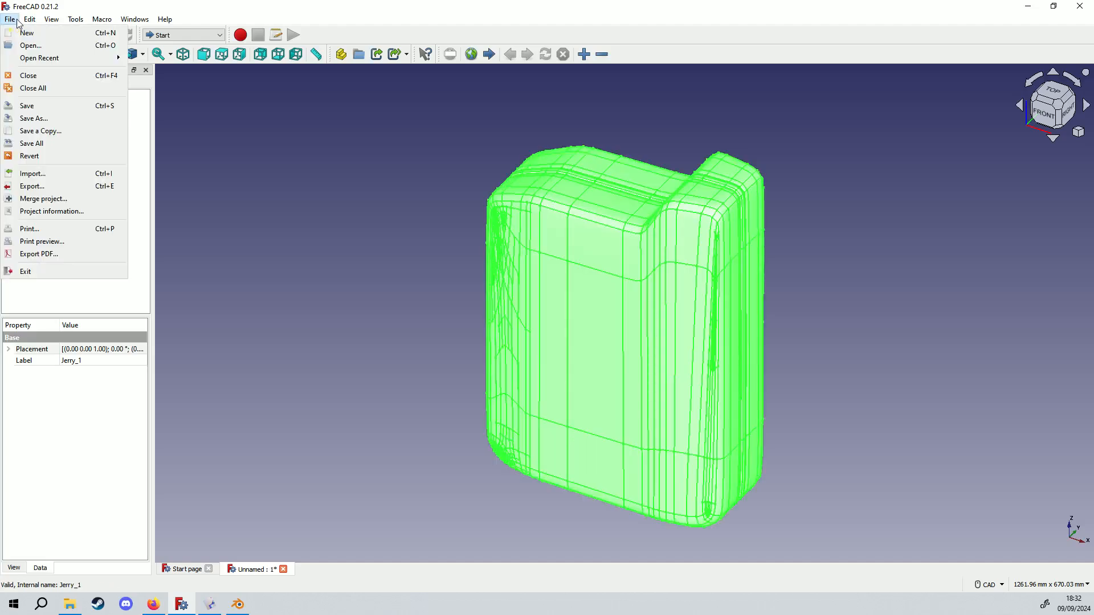
pyautogui.click(32, 186)
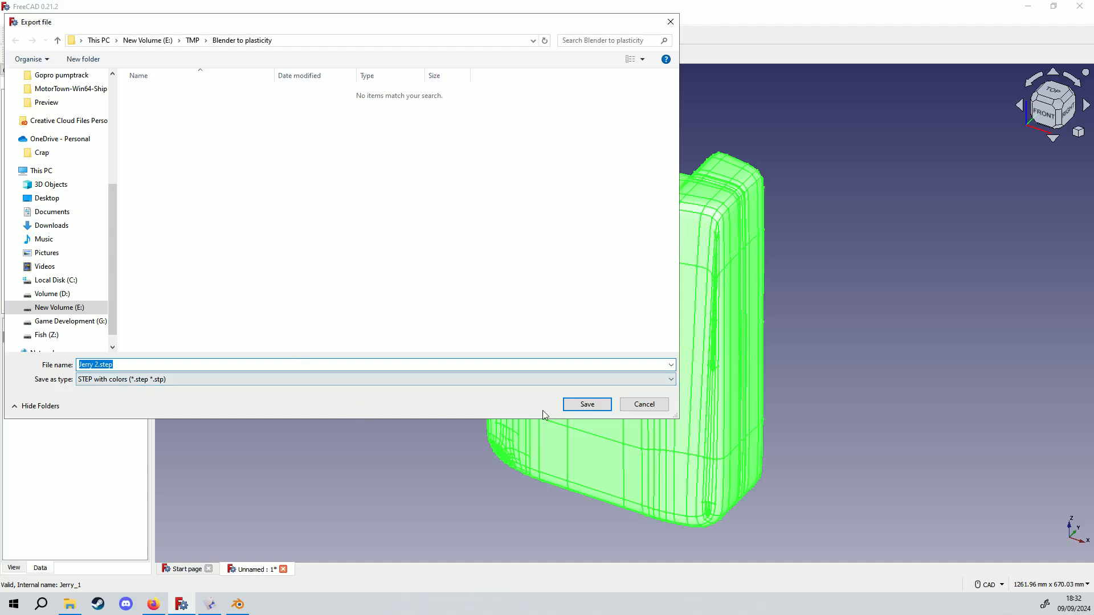
pyautogui.click(575, 404)
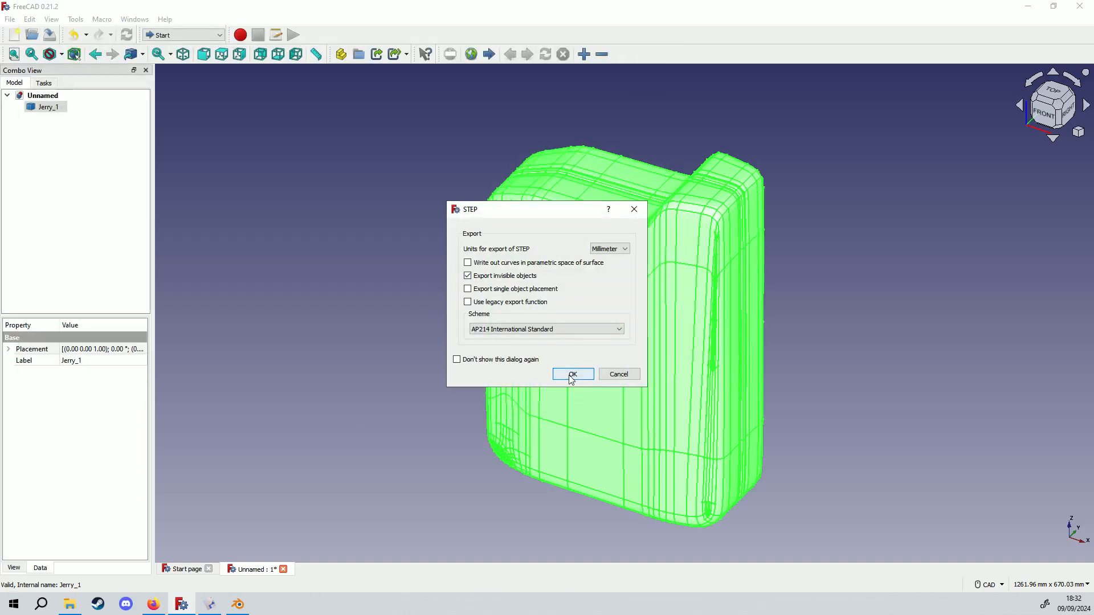
pyautogui.click(572, 376)
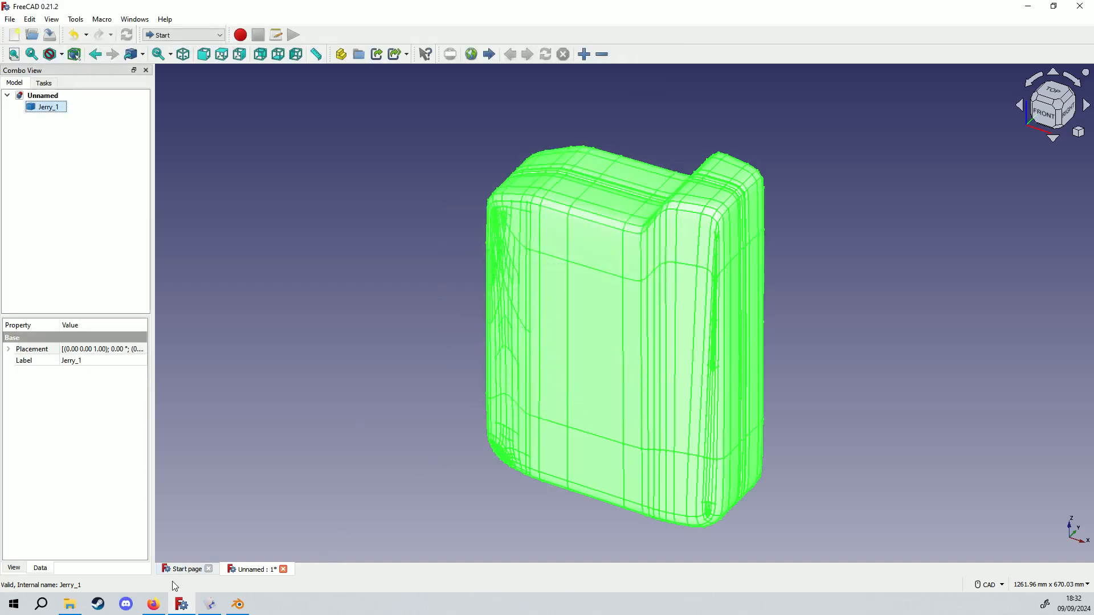
# Step: Switch back to Plasticity and import Jerry 2.step from the Blender to plasticity folder
pyautogui.click(210, 604)
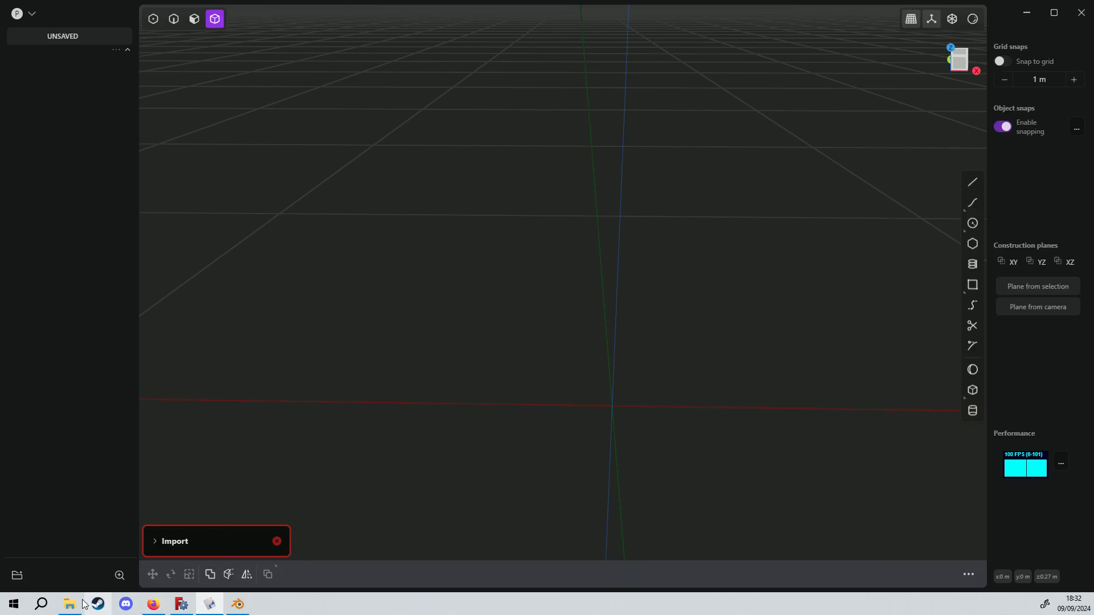
pyautogui.click(70, 604)
pyautogui.moveTo(604, 237); pyautogui.dragTo(188, 297)
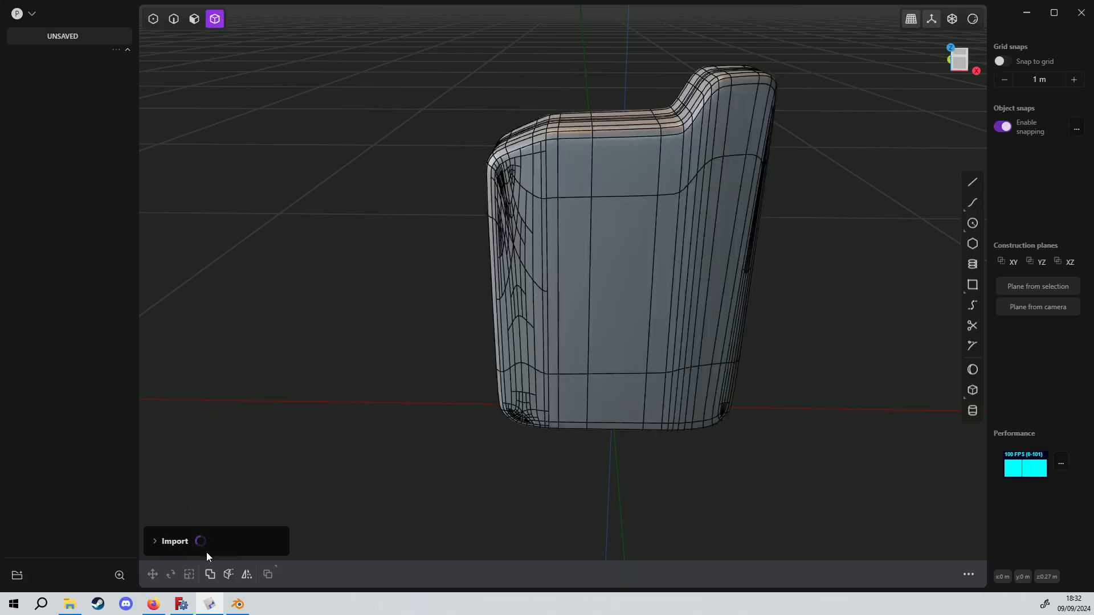
# Step: Draw an upright rectangle about 0.046 m wide on the middle of the can's large flat side
pyautogui.scroll(2, 594, 166)
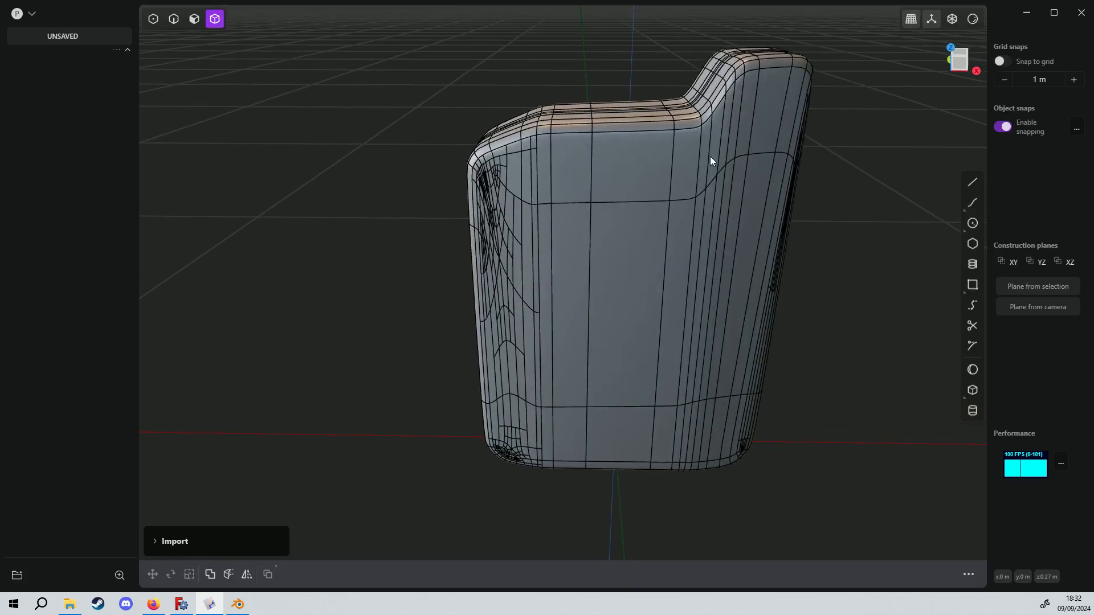
pyautogui.keyDown('shift'); pyautogui.moveTo(719, 155); pyautogui.dragTo(541, 273, button='middle'); pyautogui.keyUp('shift')
pyautogui.scroll(4, 541, 274)
pyautogui.scroll(3, 484, 151)
pyautogui.moveTo(553, 205); pyautogui.dragTo(546, 250, button='middle')
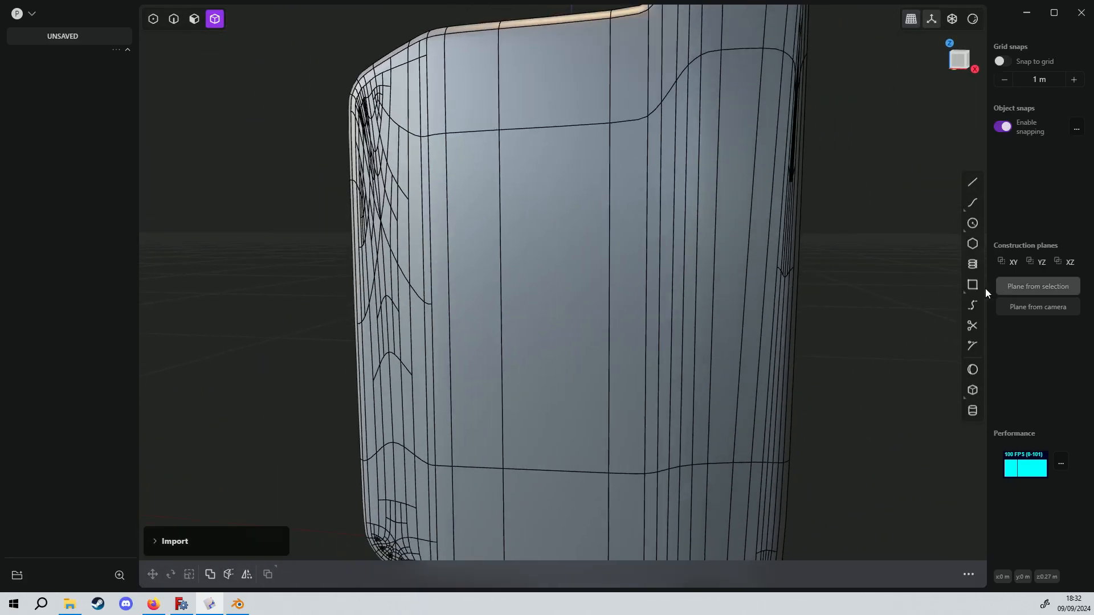
pyautogui.click(973, 285)
pyautogui.click(532, 278)
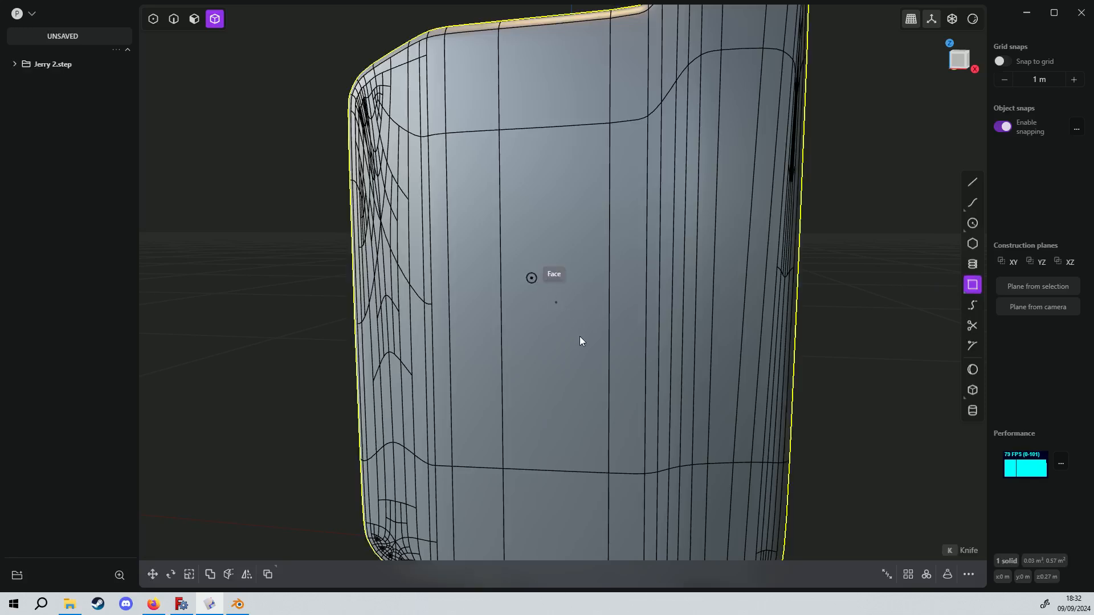
pyautogui.click(589, 369)
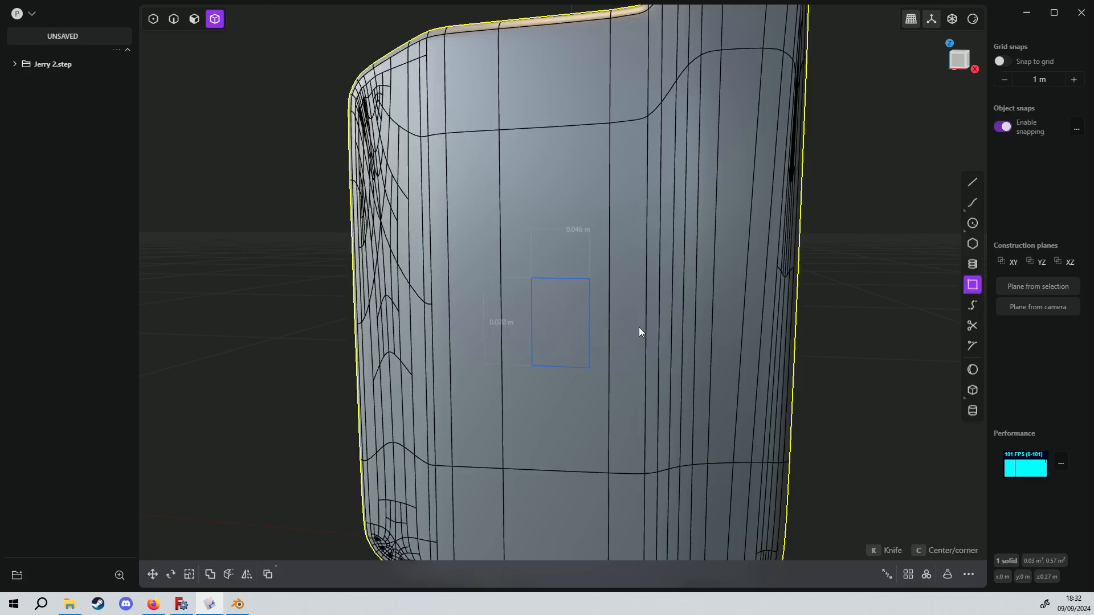
# Step: Extrude the rectangle's region straight through the can and out past its opposite side
pyautogui.moveTo(638, 327); pyautogui.dragTo(580, 333, button='middle')
pyautogui.press('3')
pyautogui.click(565, 301)
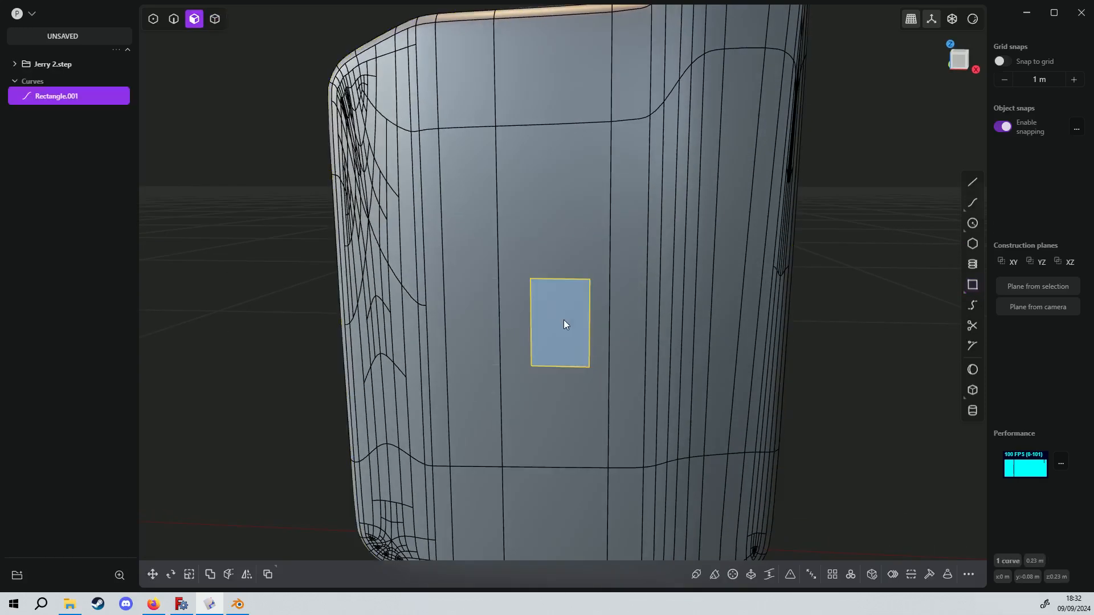
pyautogui.press('e')
pyautogui.moveTo(562, 278); pyautogui.dragTo(613, 287, button='middle')
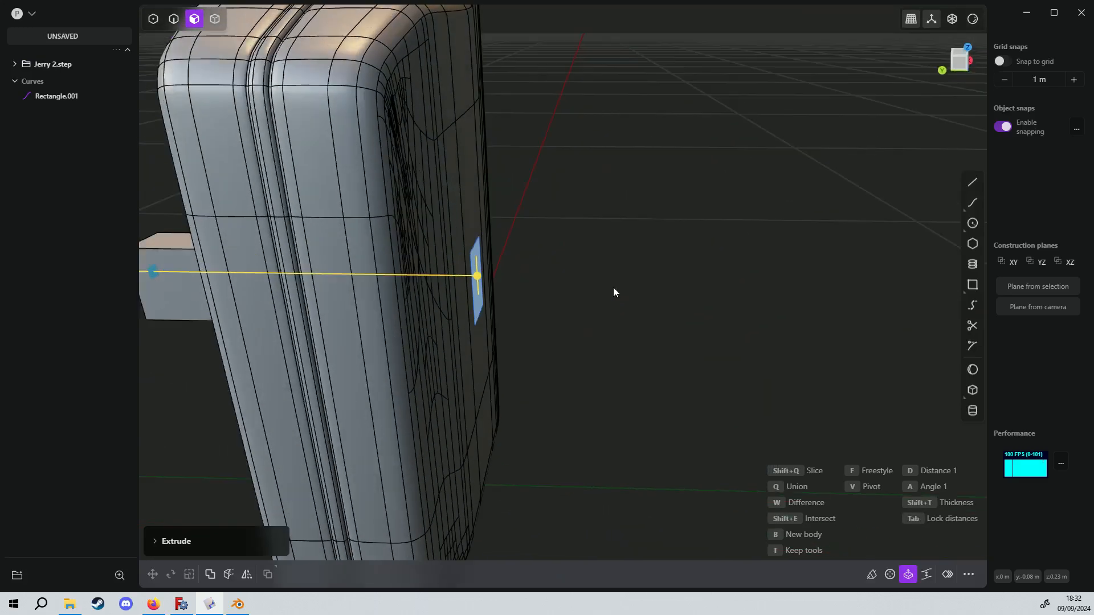
pyautogui.rightClick(614, 287)
# Step: Subtract the extruded block from the jerry can with a Boolean difference to cut a rectangular through-hole
pyautogui.scroll(-2, 606, 283)
pyautogui.click(409, 190)
pyautogui.press('4')
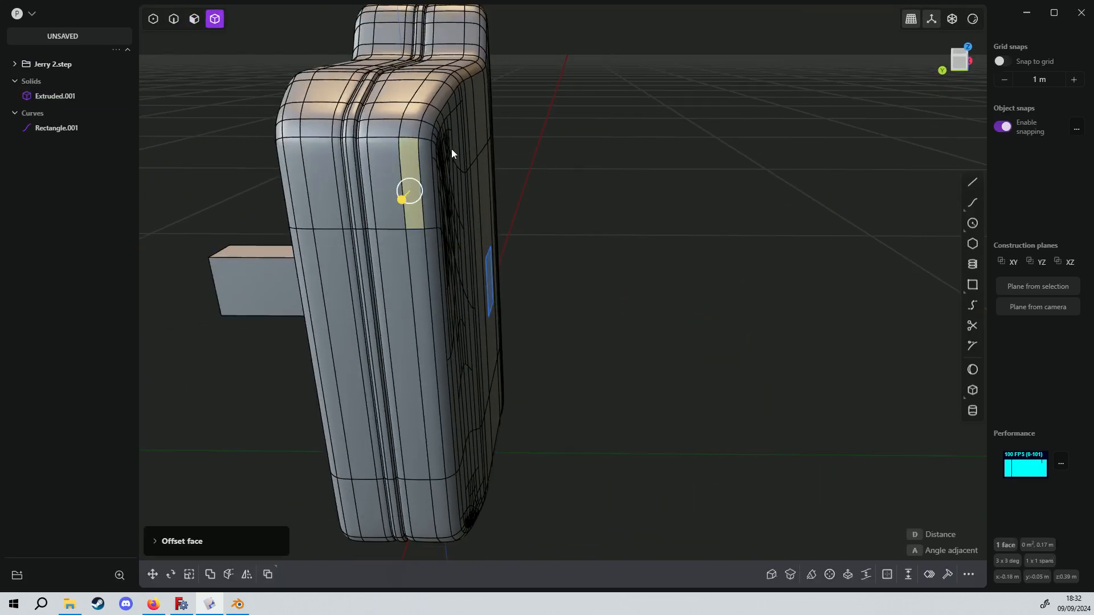
pyautogui.click(431, 129)
pyautogui.keyDown('shift'); pyautogui.click(238, 297); pyautogui.keyUp('shift')
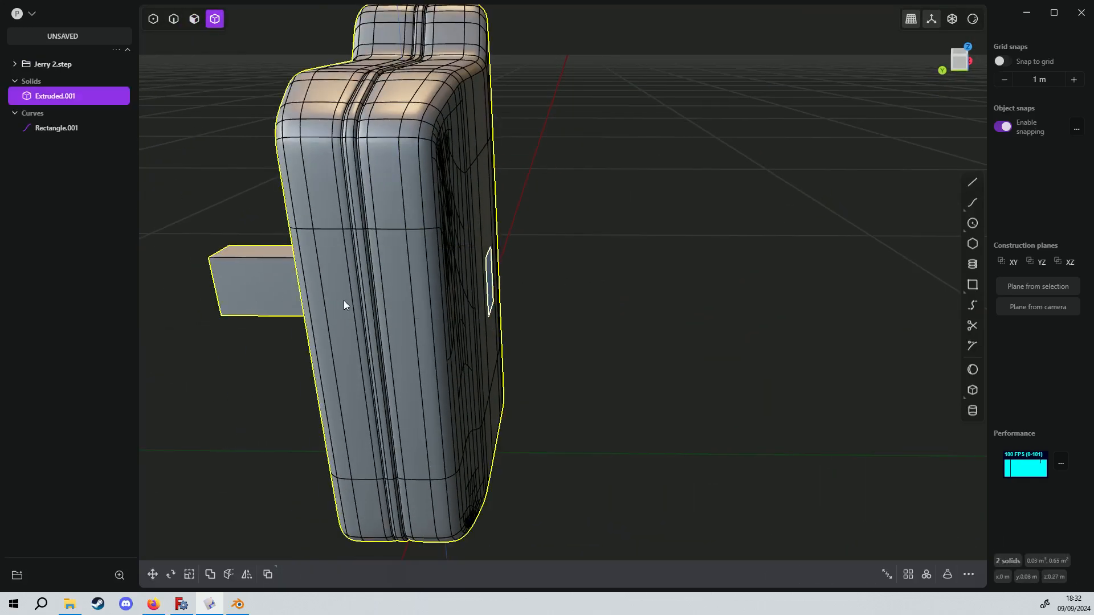
pyautogui.press('w')
pyautogui.rightClick(639, 212)
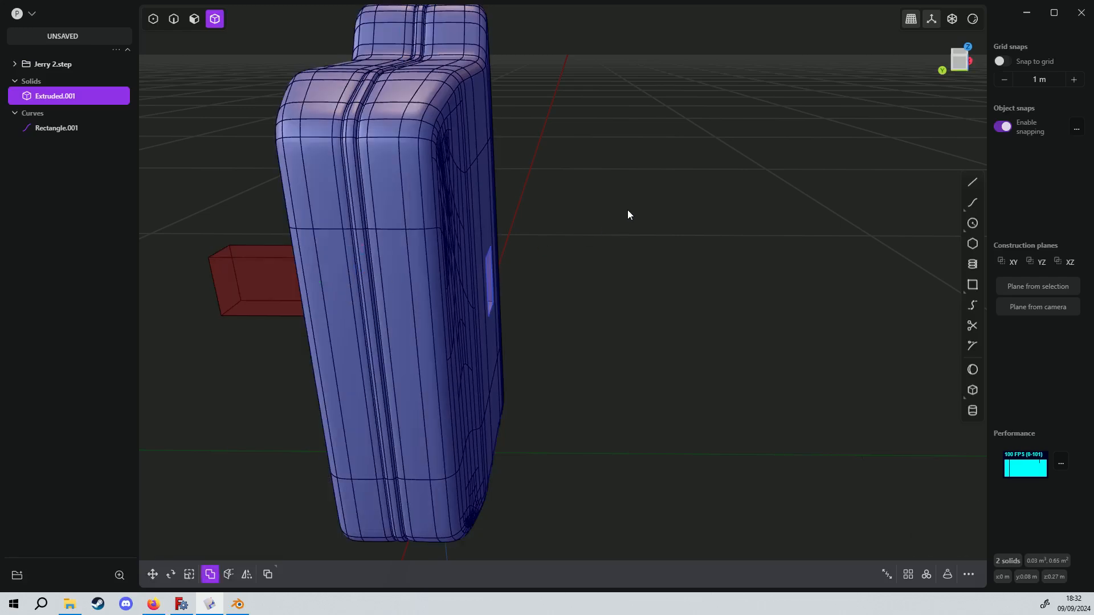
# Step: Delete the leftover rectangle curve around the hole opening
pyautogui.scroll(3, 616, 216)
pyautogui.moveTo(541, 257); pyautogui.dragTo(454, 205, button='middle')
pyautogui.scroll(2, 583, 309)
pyautogui.press('2')
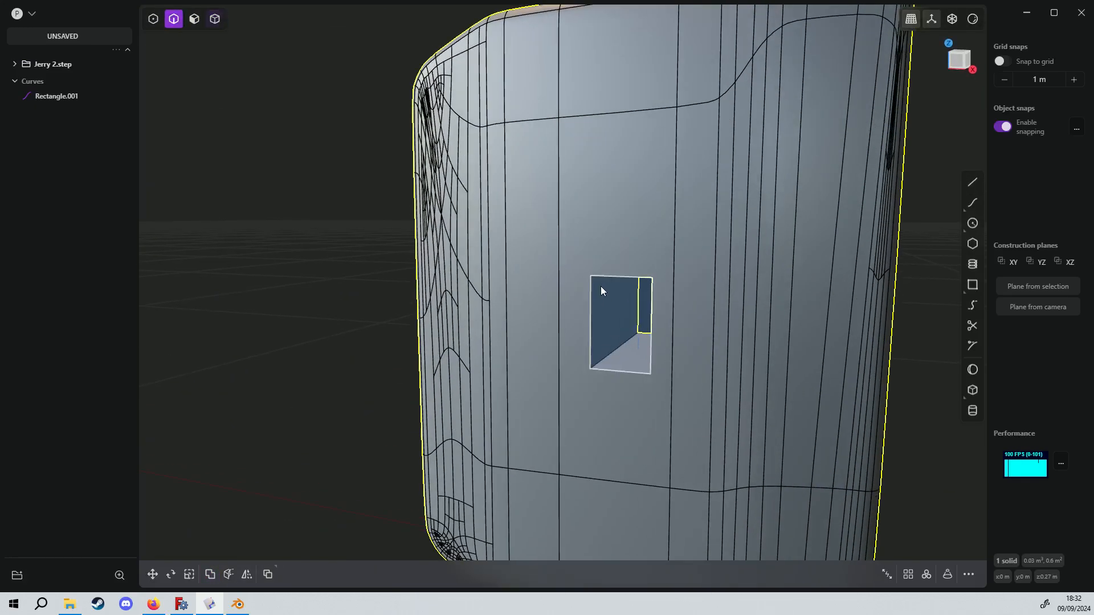
pyautogui.click(602, 279)
pyautogui.press('x')
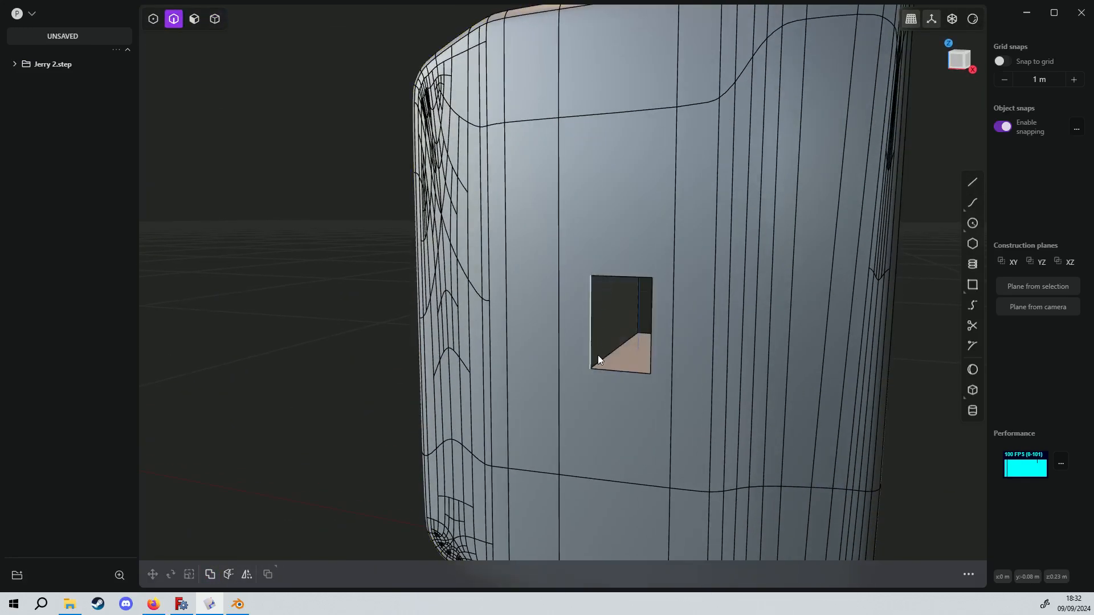
# Step: Fillet the four corner edges running through the rectangular hole so its opening becomes strongly rounded
pyautogui.click(601, 360)
pyautogui.press('b')
pyautogui.moveTo(602, 334); pyautogui.dragTo(662, 362, button='middle')
pyautogui.click(614, 273)
pyautogui.click(653, 287)
pyautogui.click(651, 365)
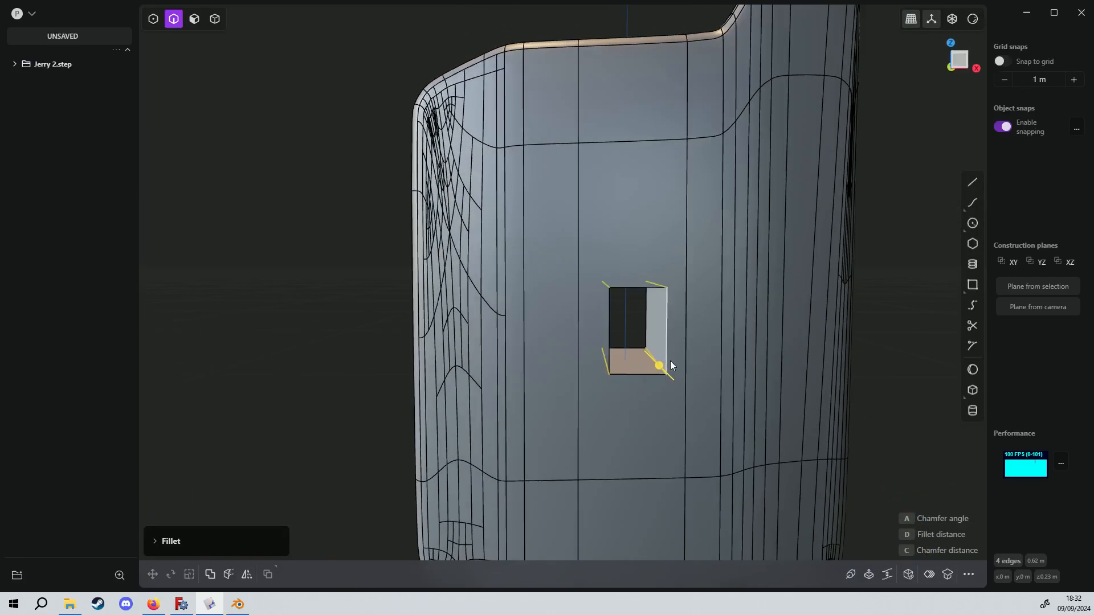
pyautogui.moveTo(656, 364)
pyautogui.mouseDown()
pyautogui.moveTo(648, 350)
pyautogui.moveTo(676, 375)
pyautogui.moveTo(650, 343)
pyautogui.mouseUp()
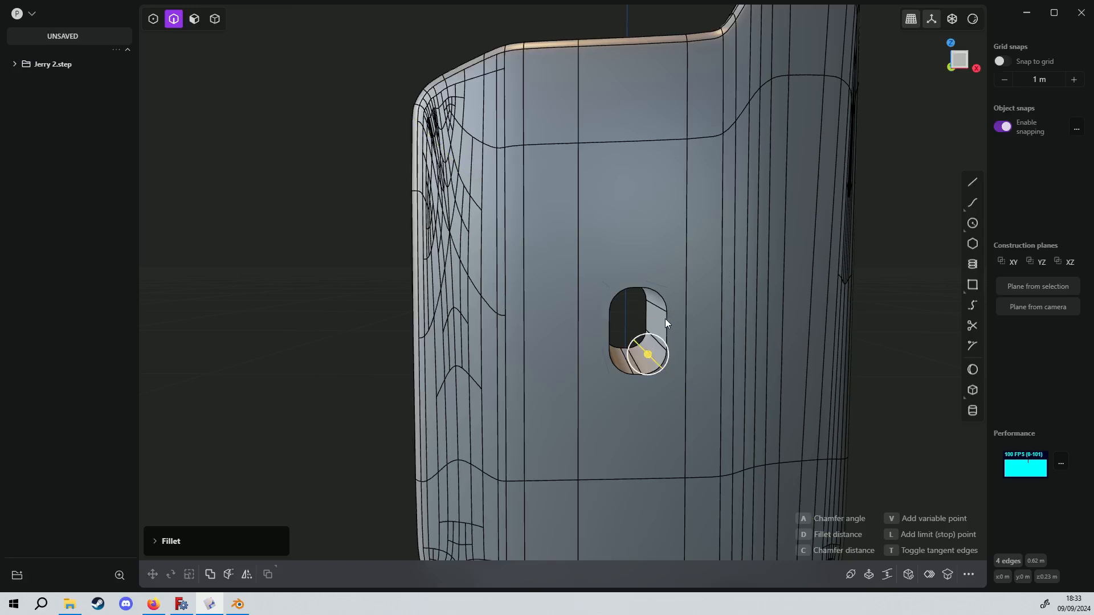
pyautogui.rightClick(665, 319)
# Step: Fillet the edge loops around the openings of the rectangular hole to give the rim a wide, smooth rounding
pyautogui.click(665, 324)
pyautogui.press('b')
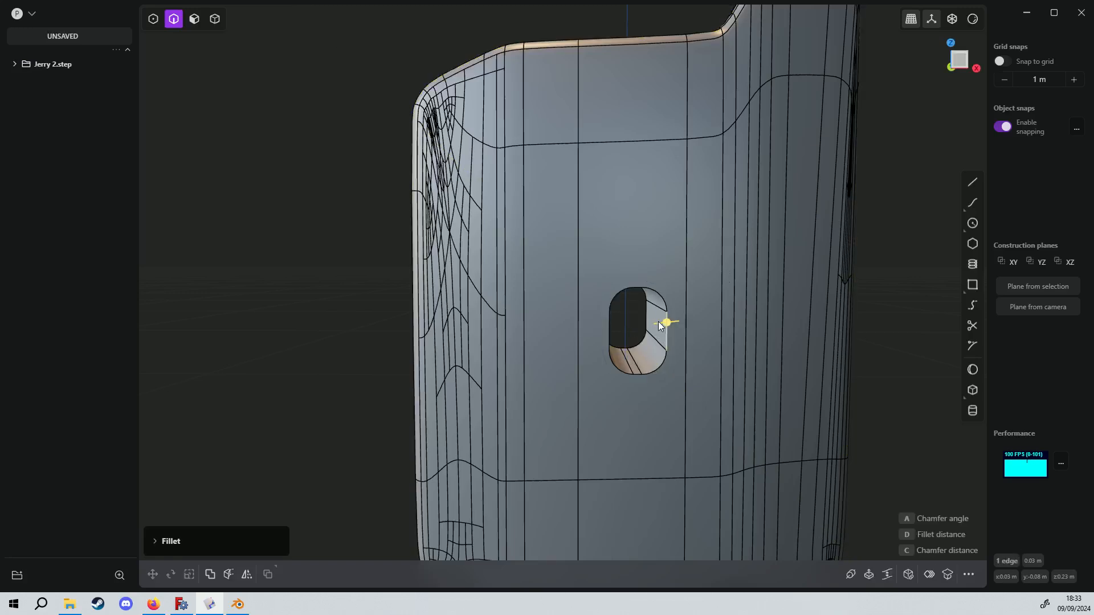
pyautogui.click(648, 315)
pyautogui.moveTo(647, 312); pyautogui.dragTo(630, 319)
pyautogui.rightClick(819, 268)
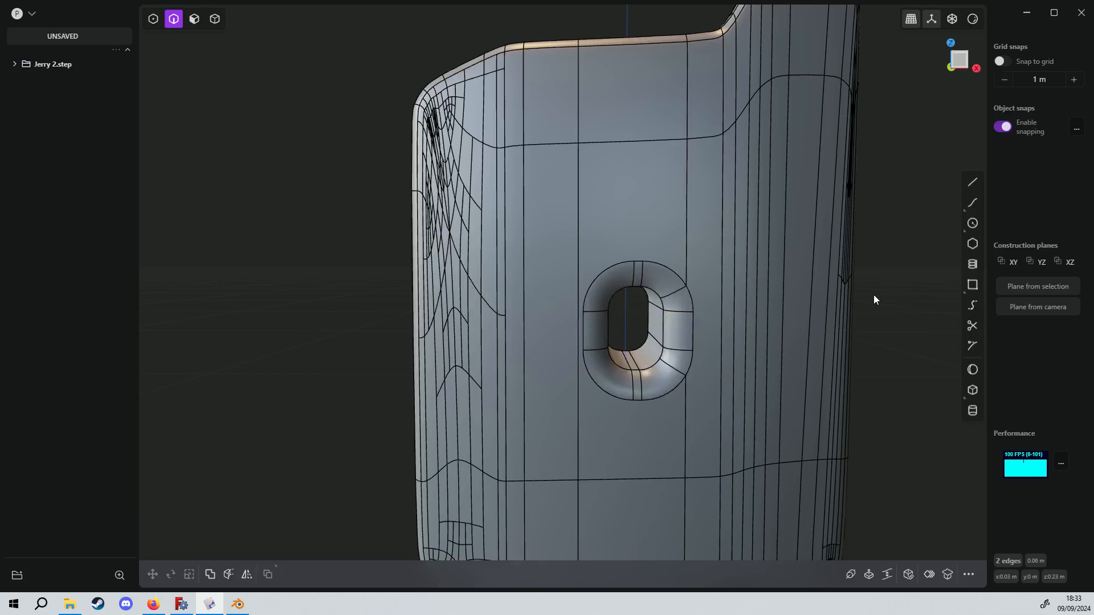
pyautogui.scroll(-3, 874, 296)
pyautogui.moveTo(734, 321); pyautogui.dragTo(583, 337, button='middle')
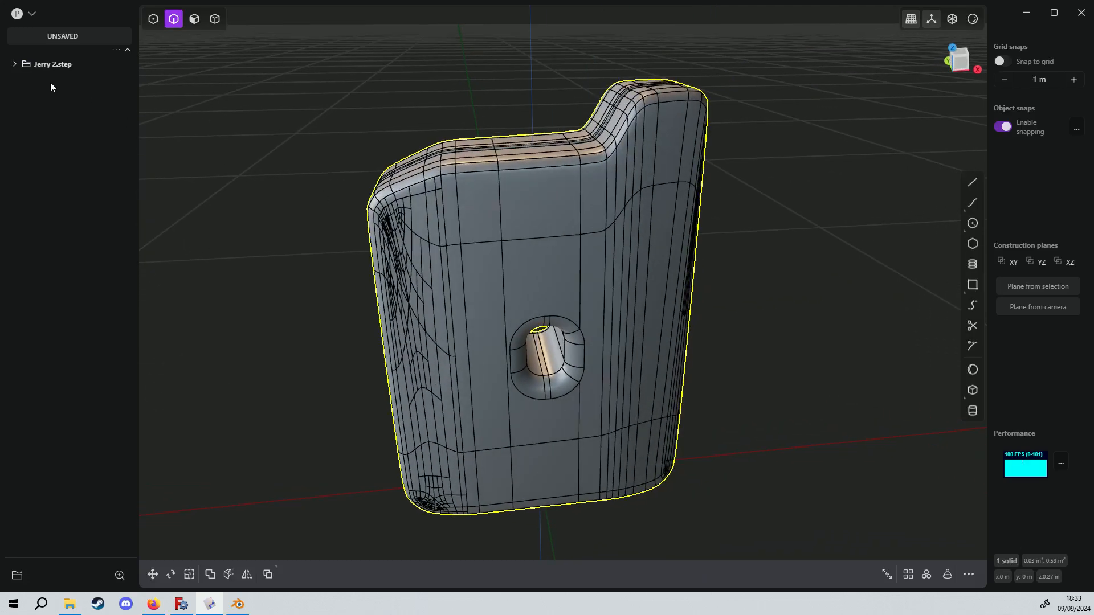
# Step: Start exporting the finished solid as the Wavefront OBJ file Jerry 3.obj in the Blender to plasticity folder
pyautogui.click(29, 13)
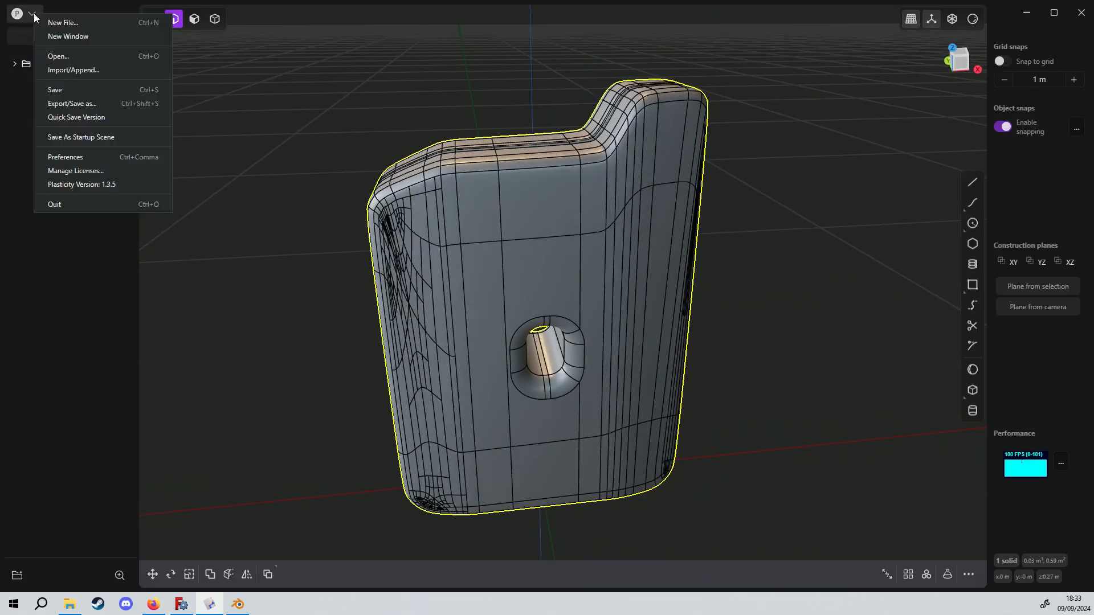
pyautogui.click(87, 104)
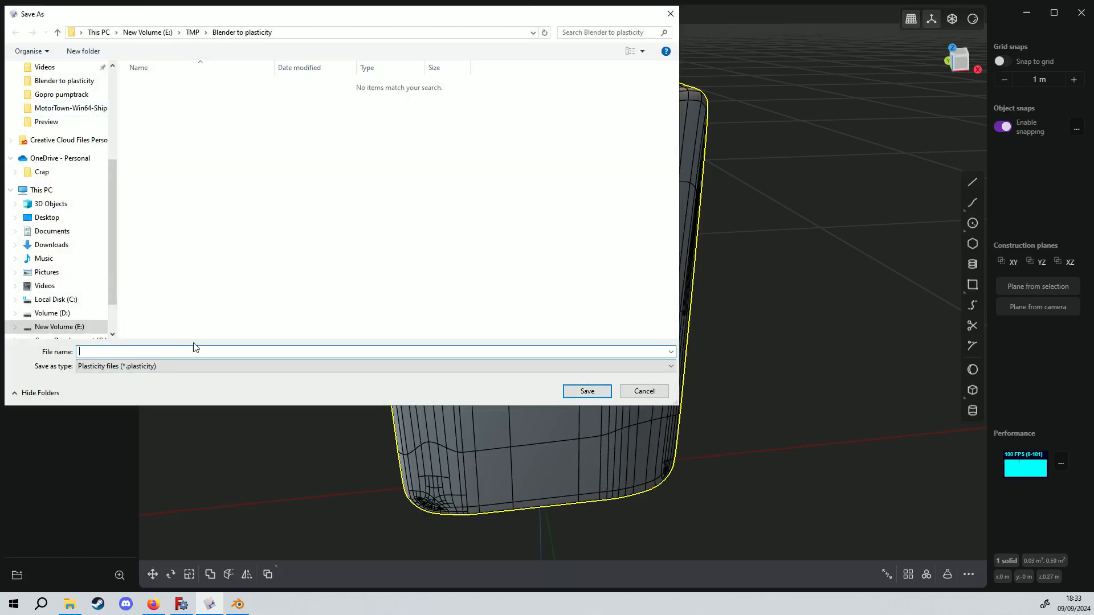
pyautogui.write('J')
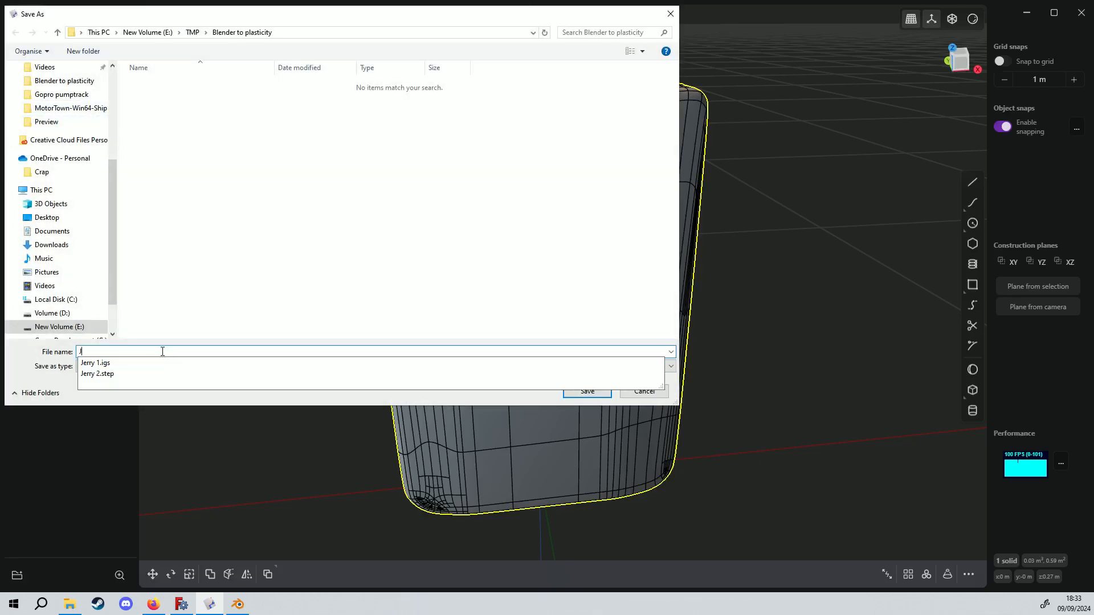
pyautogui.write('erry 3')
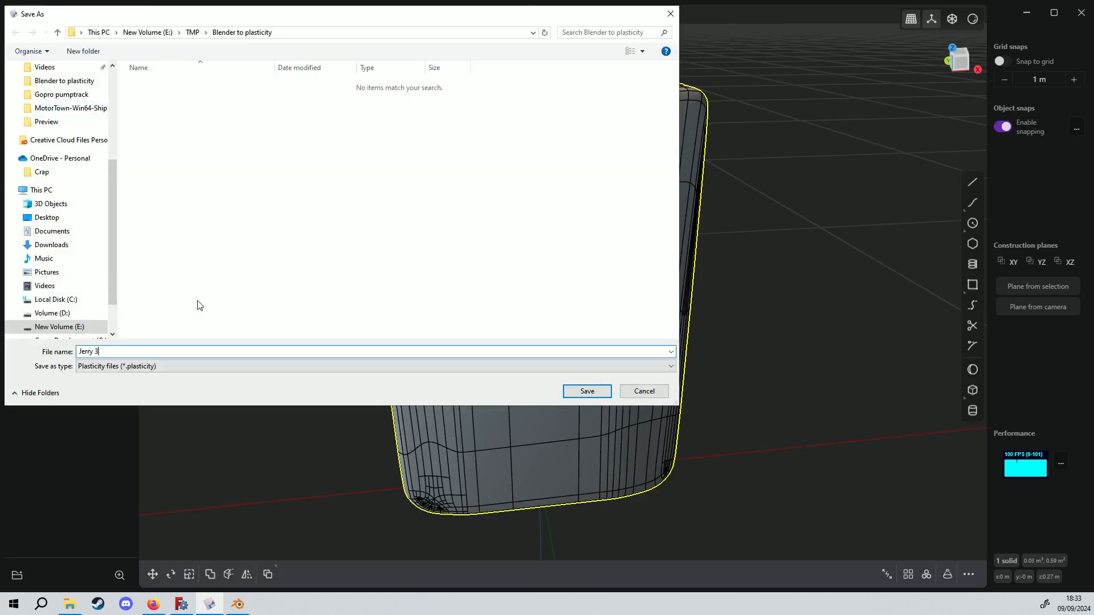
pyautogui.click(168, 374)
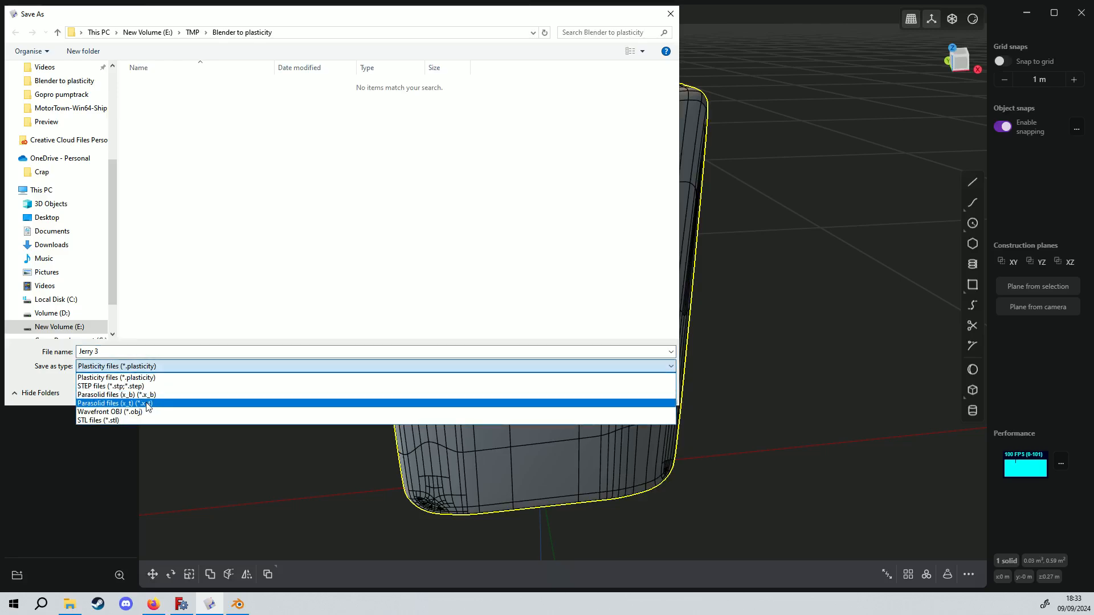
pyautogui.click(139, 411)
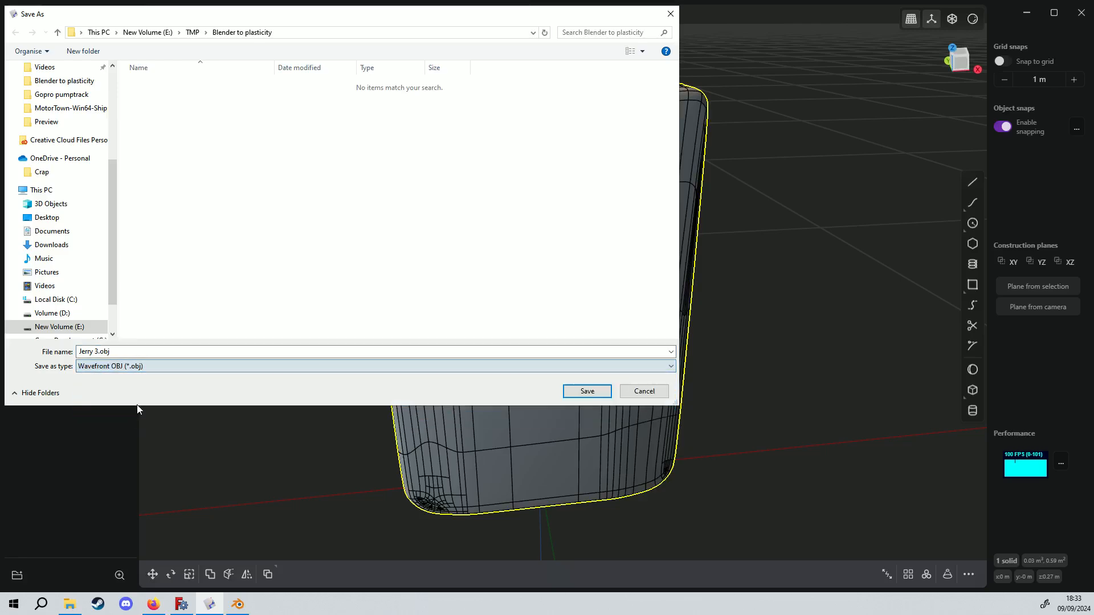
pyautogui.click(592, 392)
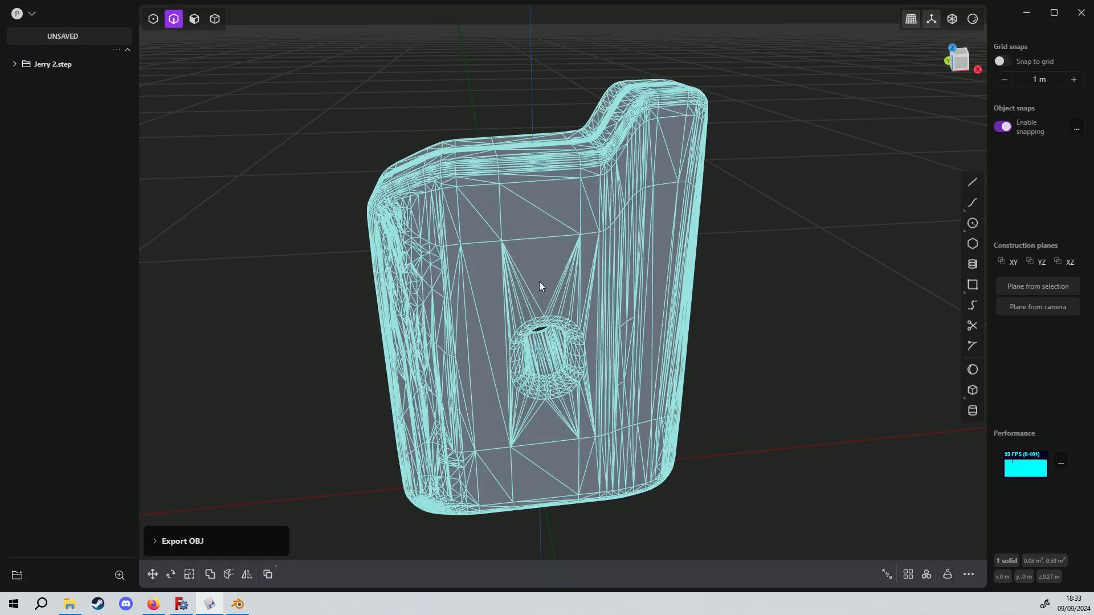
# Step: Preview quad topology in the OBJ export options, set the topology back to Tris and complete the export
pyautogui.click(153, 541)
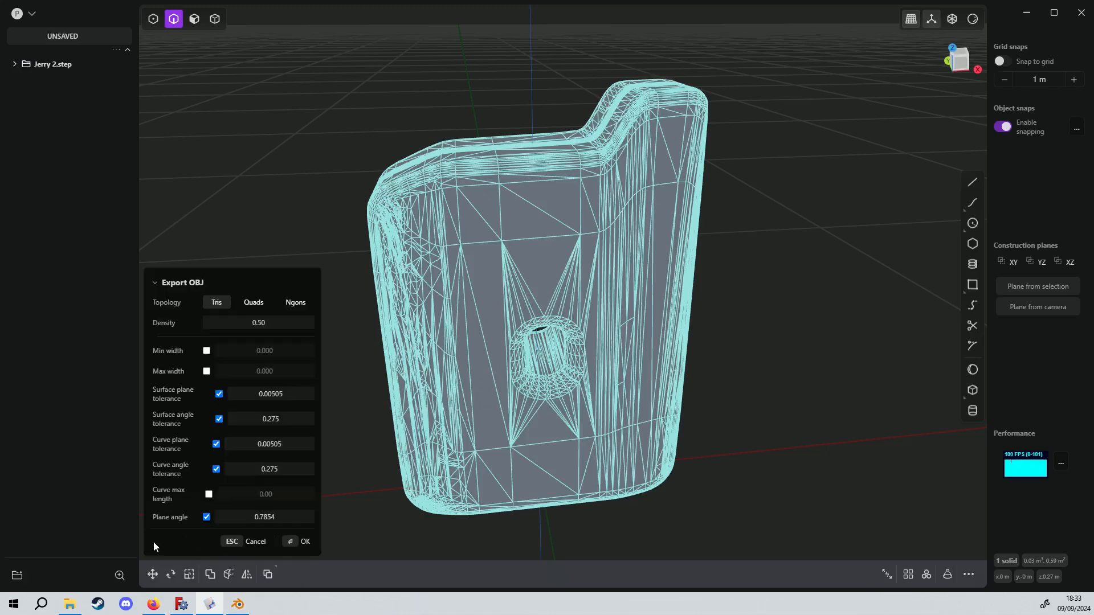
pyautogui.click(253, 302)
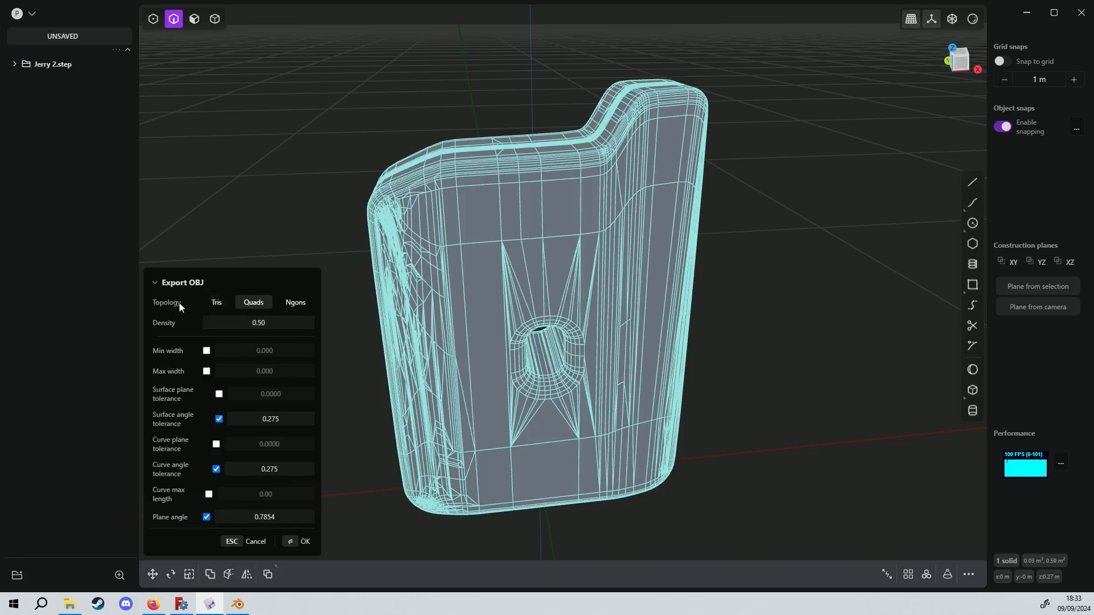
pyautogui.click(216, 302)
pyautogui.click(254, 542)
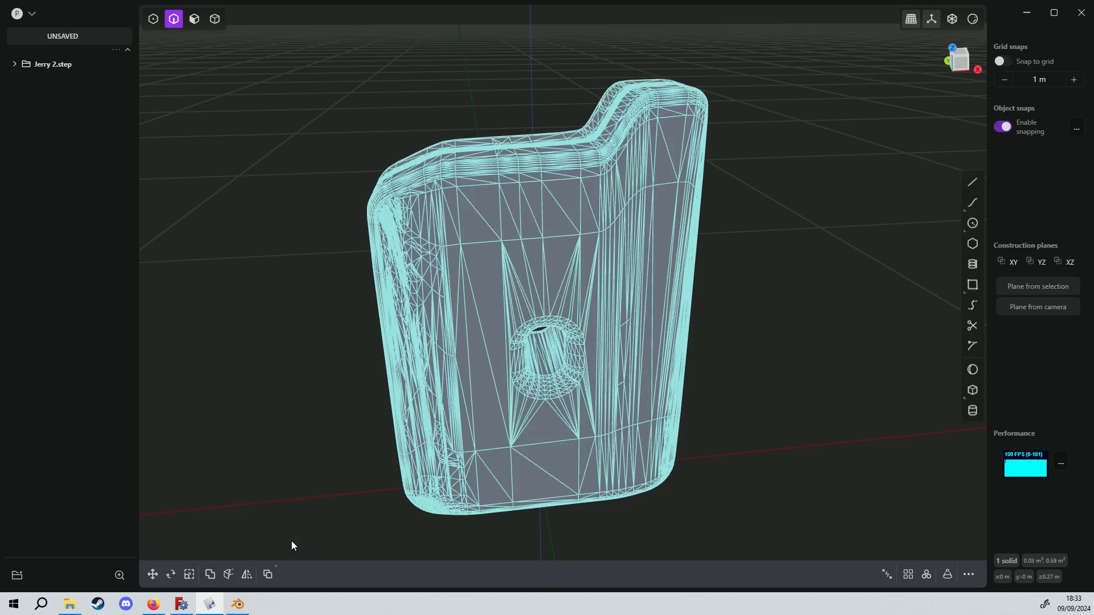
# Step: Switch to Blender and move Jerry_low along the global X axis, away from the world origin
pyautogui.click(238, 606)
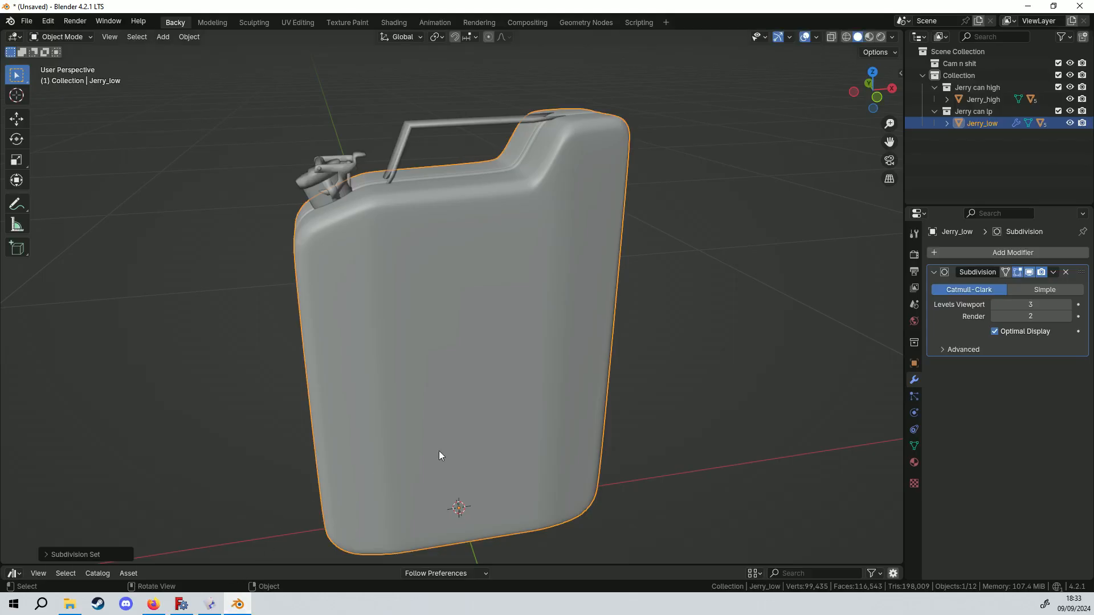
pyautogui.scroll(-4, 439, 450)
pyautogui.moveTo(542, 409); pyautogui.dragTo(487, 414, button='middle')
pyautogui.press('g')
pyautogui.press('y')
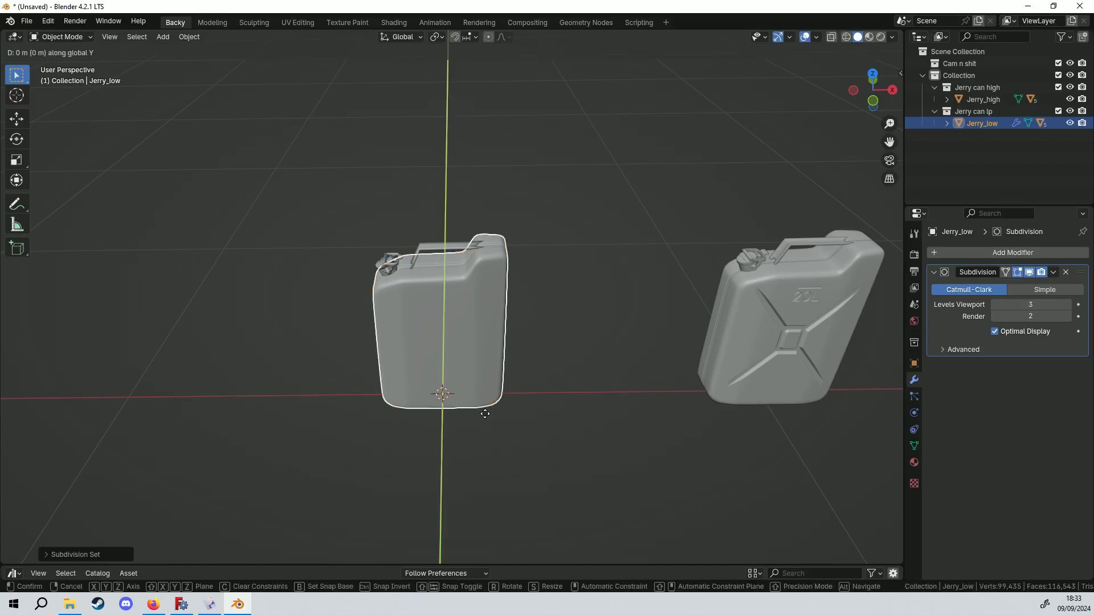
pyautogui.click(186, 393)
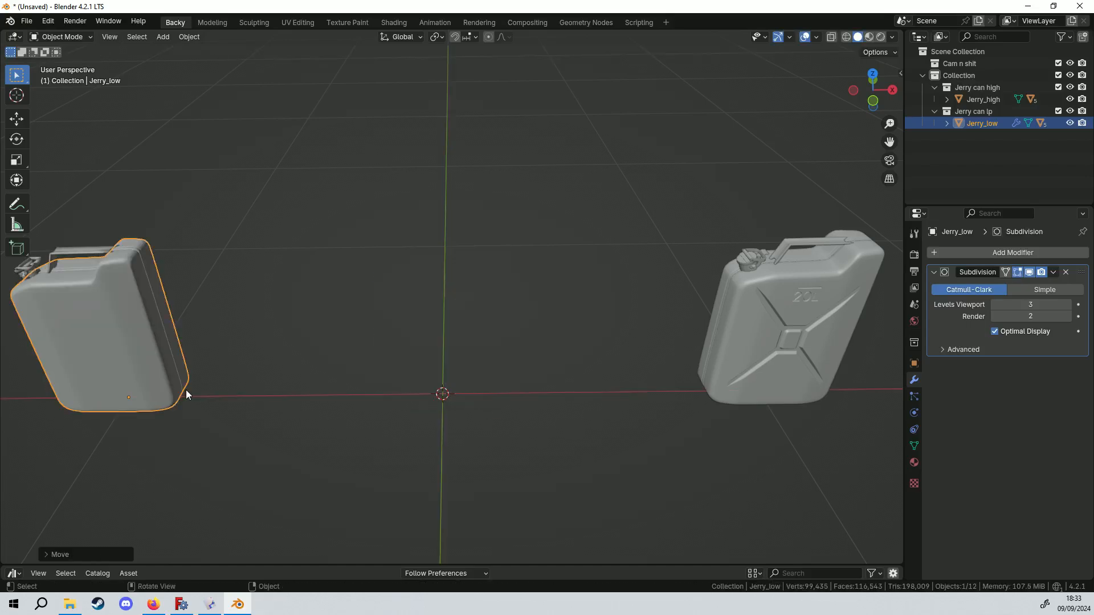
# Step: Import Jerry 3.obj from the Blender to plasticity folder into the Blender scene with the default OBJ import settings
pyautogui.click(69, 604)
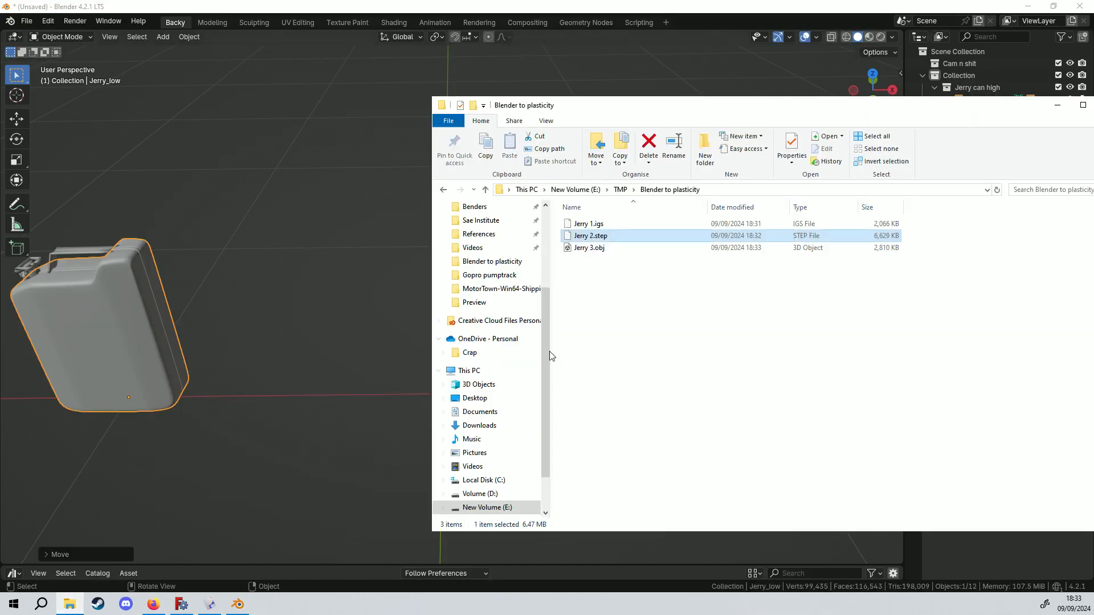
pyautogui.moveTo(602, 249); pyautogui.dragTo(315, 279)
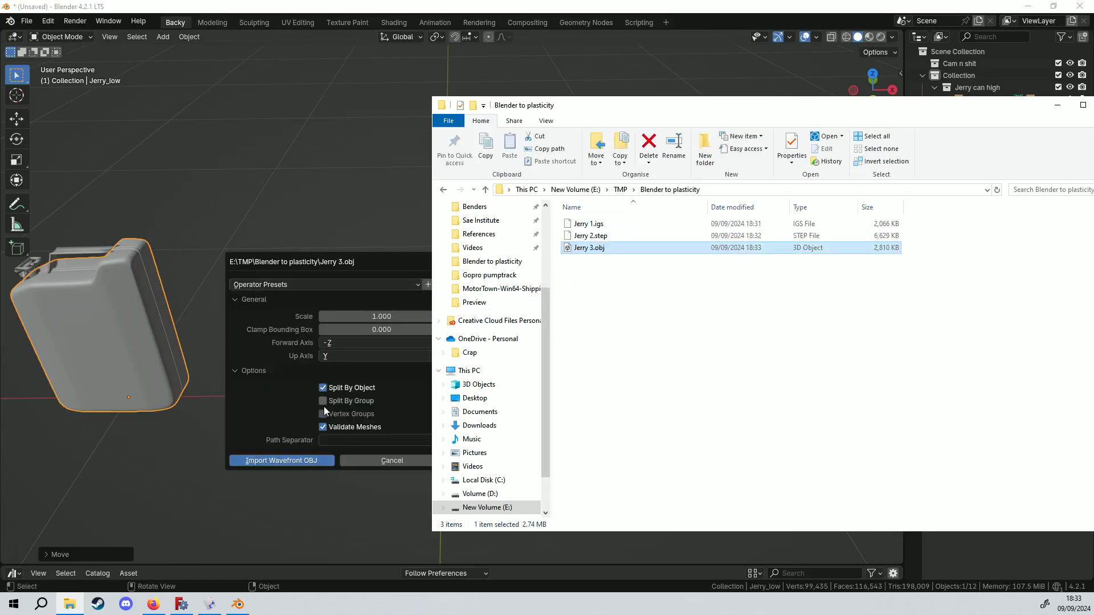
pyautogui.click(284, 463)
pyautogui.click(283, 461)
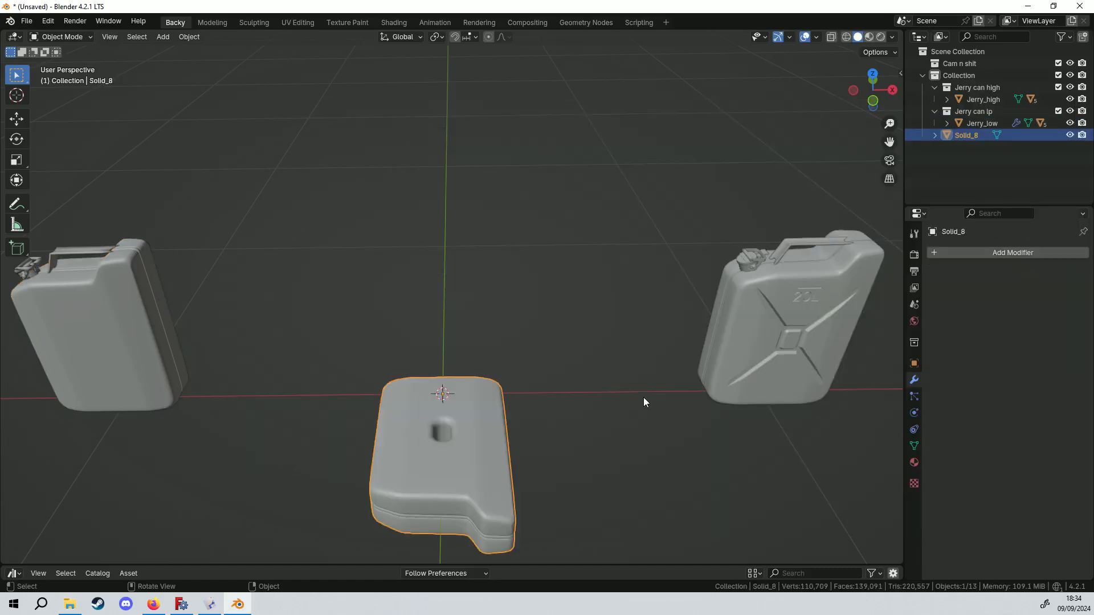
# Step: Rotate the imported can -90° about the global X axis so that it stands upright
pyautogui.moveTo(644, 401); pyautogui.dragTo(532, 403, button='middle')
pyautogui.press('r')
pyautogui.press('x')
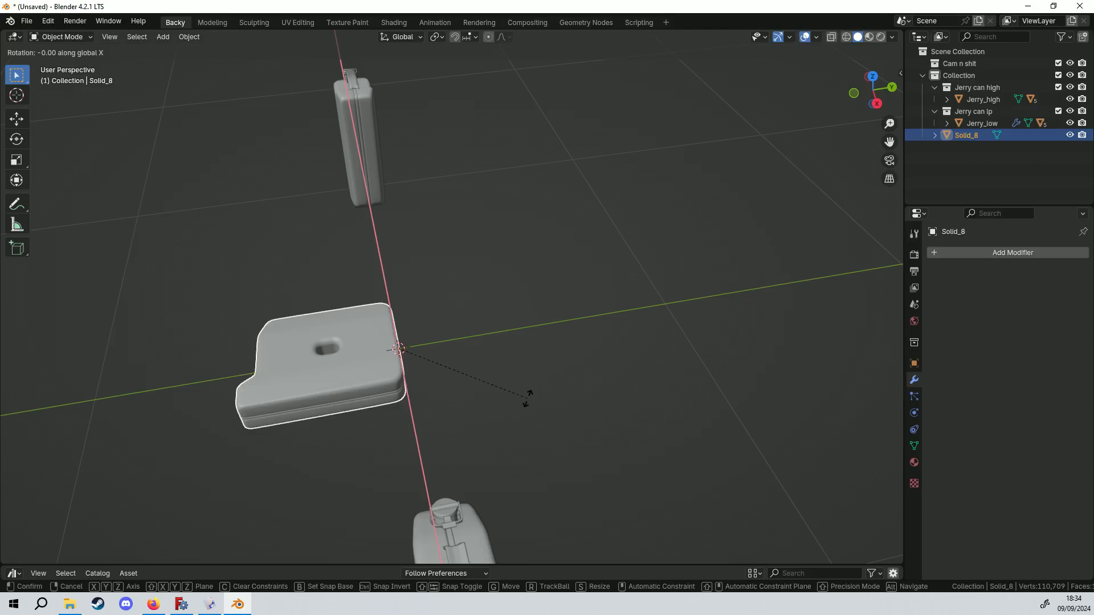
pyautogui.write('90')
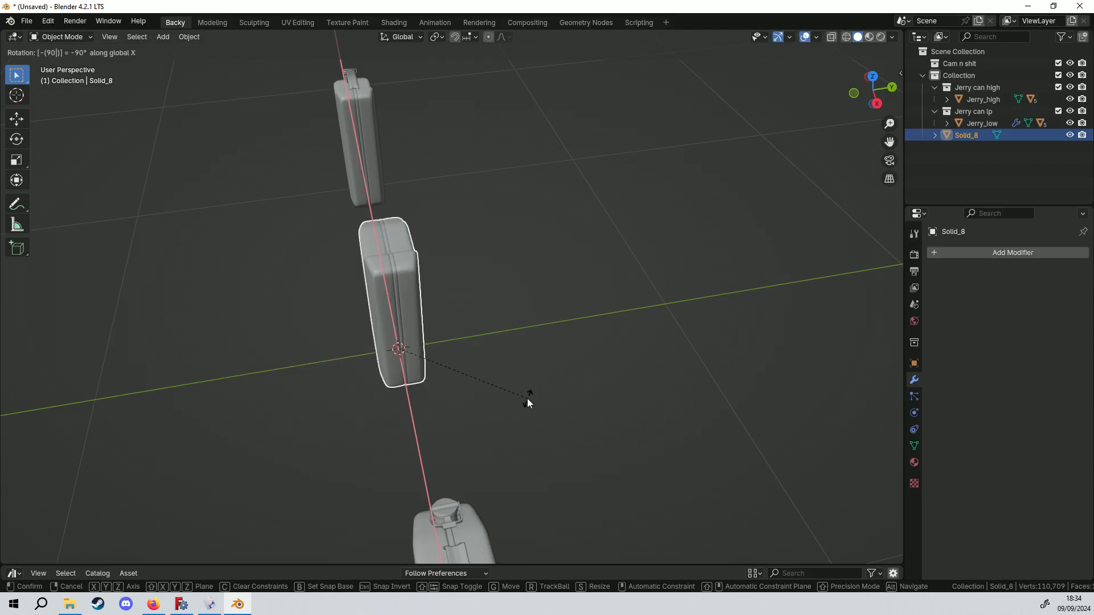
pyautogui.press('Return')
# Step: Examine the imported can's triangulated mesh around the filleted hole and across its front face in Edit Mode
pyautogui.moveTo(374, 334); pyautogui.dragTo(443, 312, button='middle')
pyautogui.scroll(5, 463, 323)
pyautogui.press('Tab')
pyautogui.scroll(5, 443, 312)
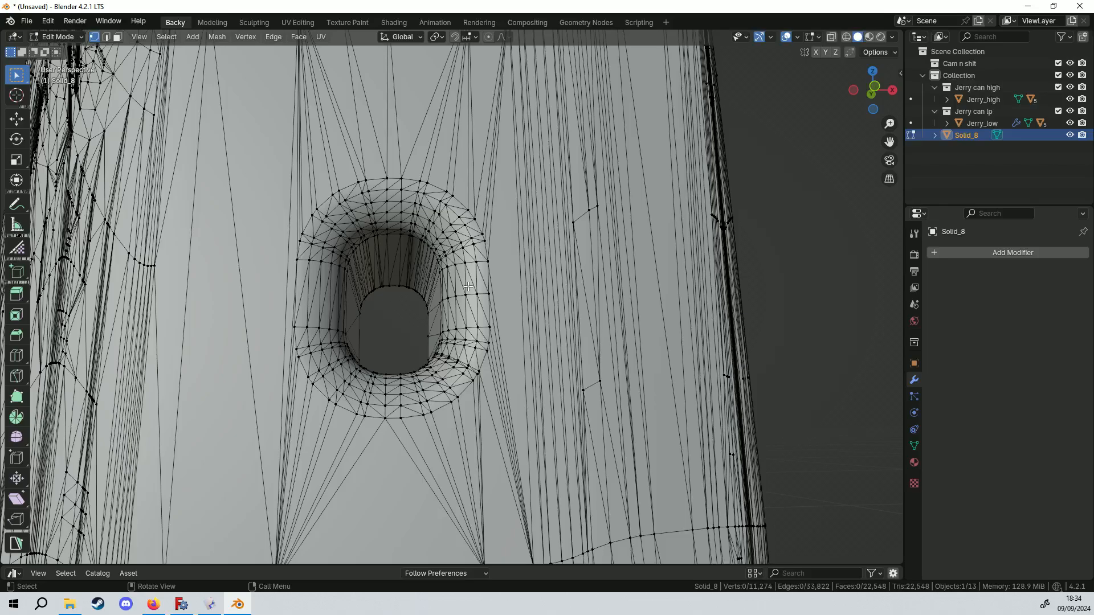
pyautogui.moveTo(490, 279); pyautogui.dragTo(480, 298, button='middle')
pyautogui.scroll(-5, 579, 296)
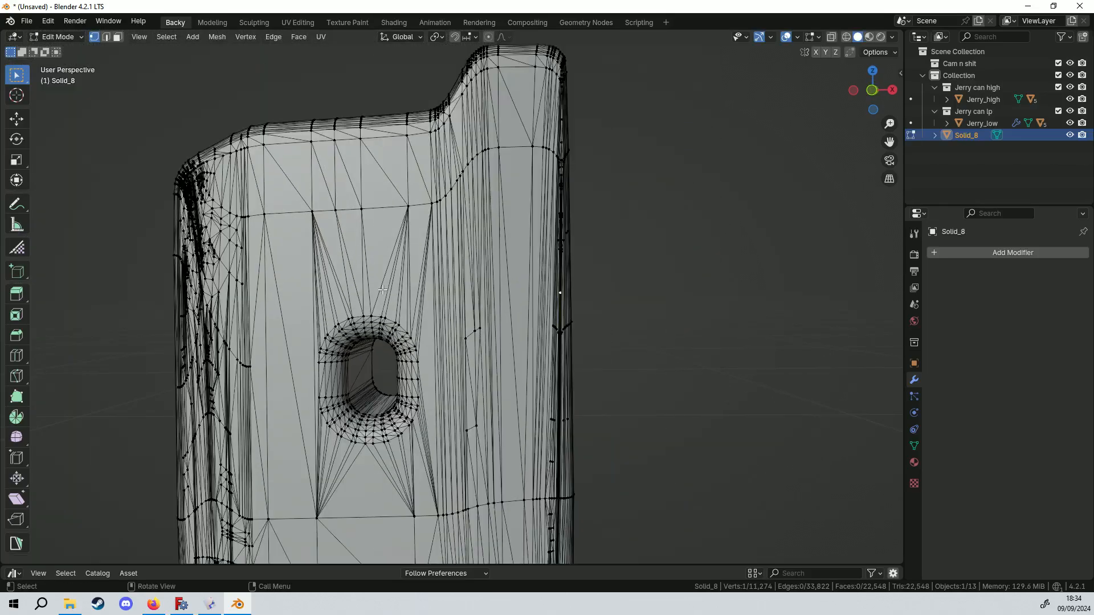
pyautogui.moveTo(561, 294); pyautogui.dragTo(593, 300, button='middle')
pyautogui.scroll(5, 427, 352)
# Step: Try to select linked geometry at the hole's upper rim and move it, then return to Object Mode
pyautogui.click(427, 351)
pyautogui.press('3')
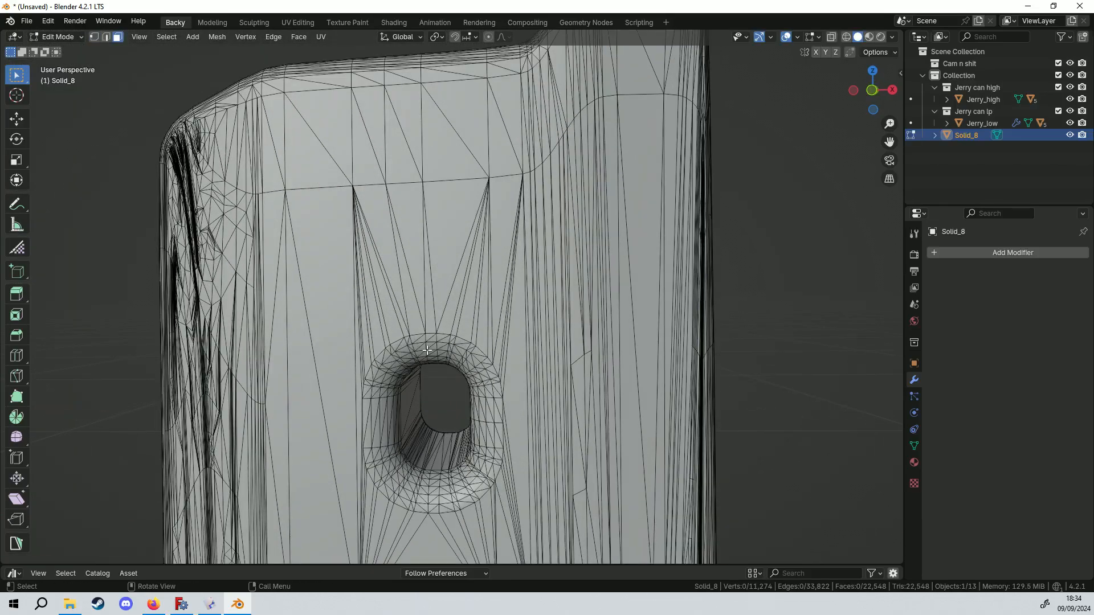
pyautogui.press('l')
pyautogui.click(427, 351)
pyautogui.press('2')
pyautogui.press('l')
pyautogui.click(427, 350)
pyautogui.press('g')
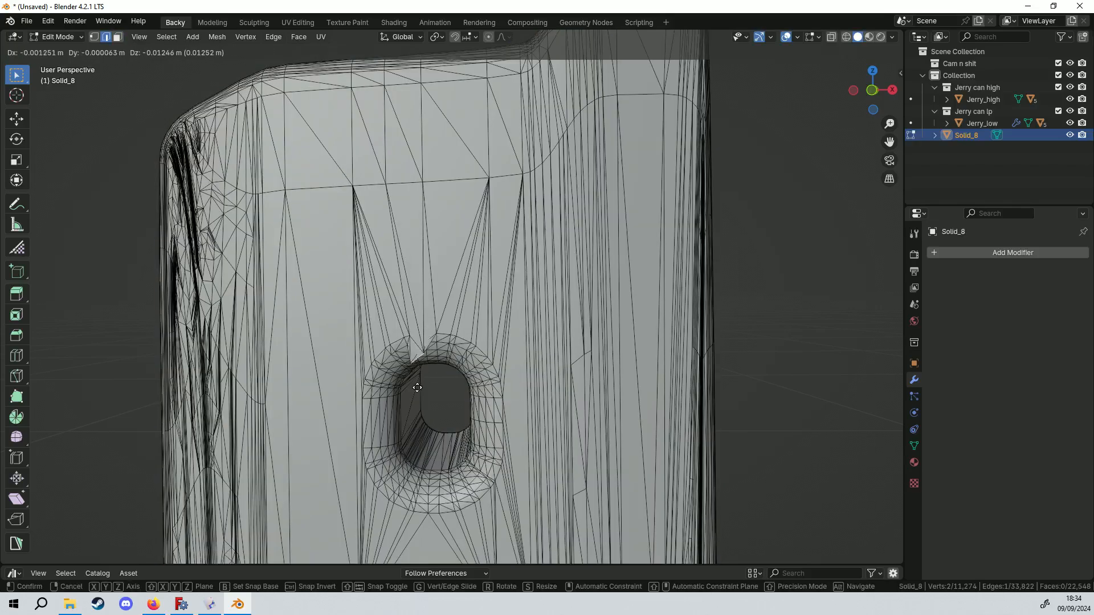
pyautogui.rightClick(417, 388)
pyautogui.scroll(-5, 436, 388)
pyautogui.press('Tab')
# Step: Switch the viewport lighting to MatCap with the reddish-brown clay material
pyautogui.moveTo(443, 387); pyautogui.dragTo(453, 430, button='middle')
pyautogui.scroll(-5, 453, 394)
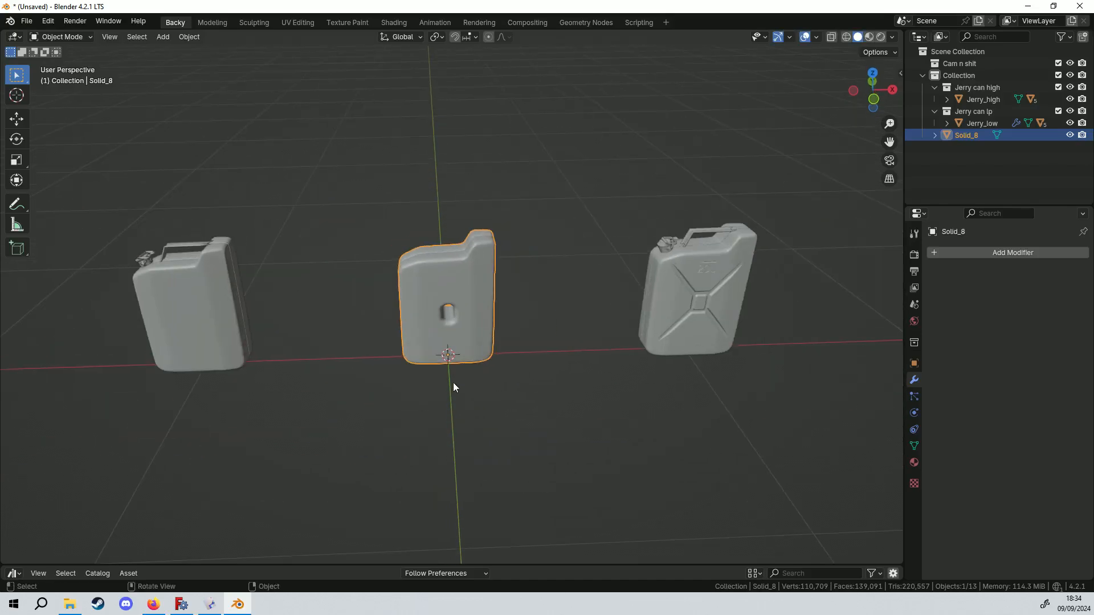
pyautogui.scroll(5, 452, 379)
pyautogui.moveTo(375, 302); pyautogui.dragTo(636, 273, button='middle')
pyautogui.click(893, 37)
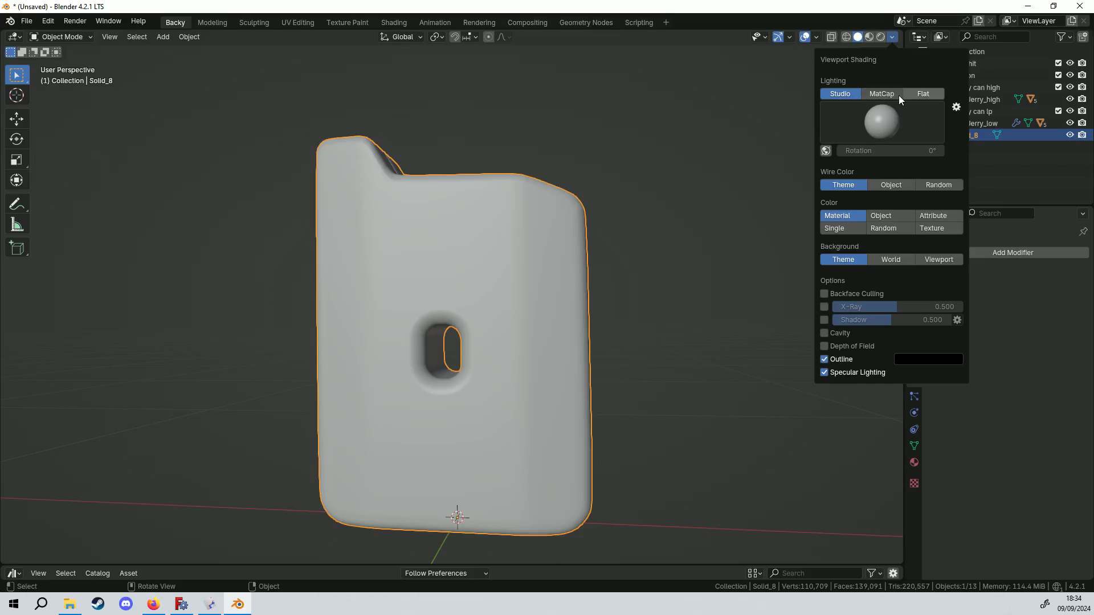
pyautogui.click(882, 94)
pyautogui.click(893, 37)
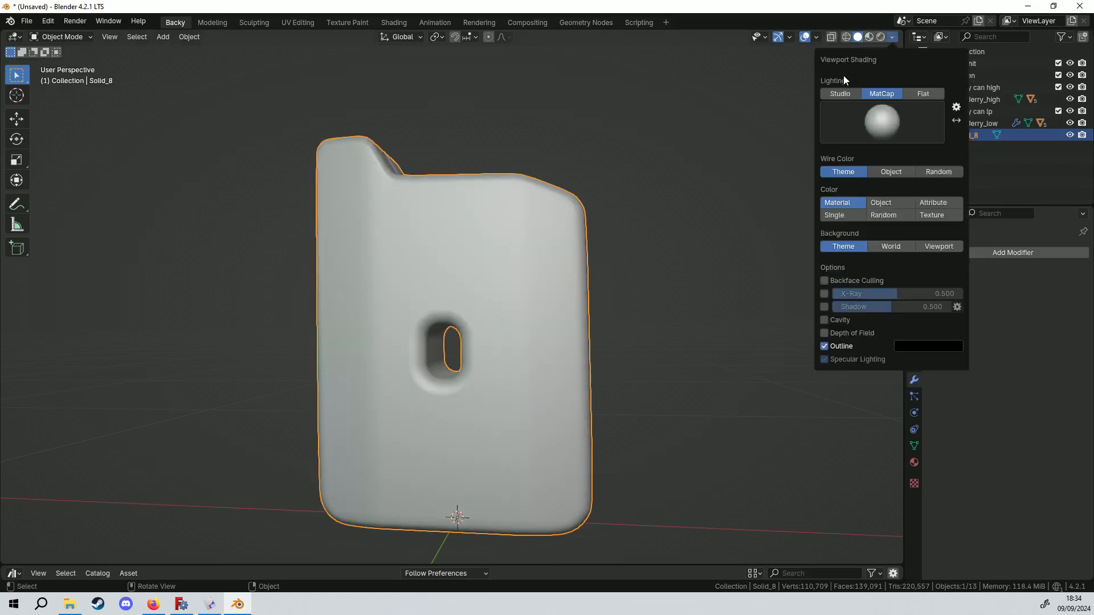
pyautogui.click(857, 119)
pyautogui.click(718, 214)
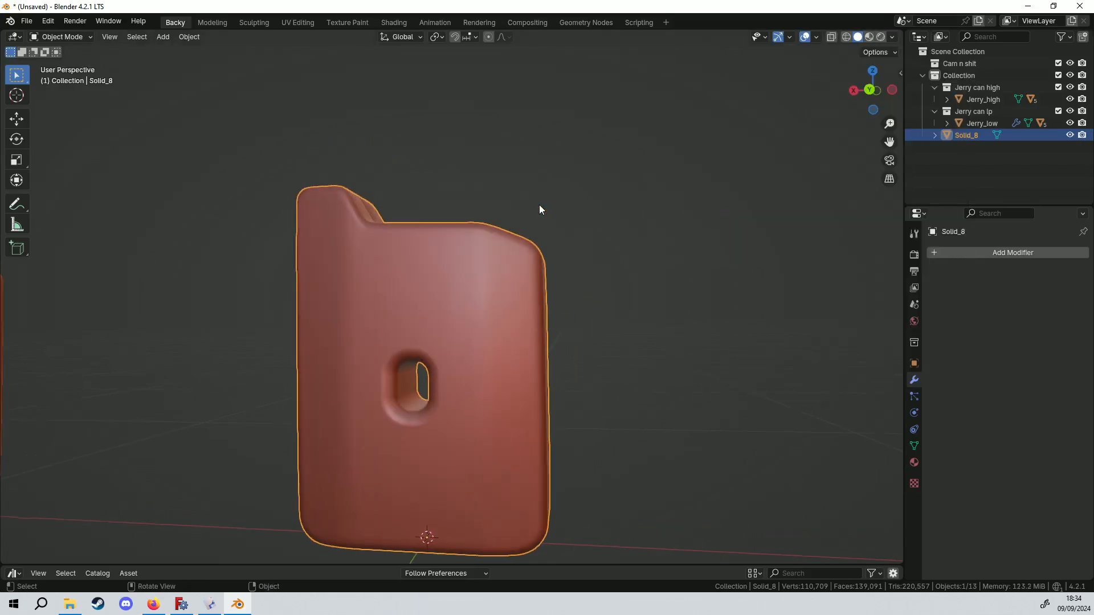
# Step: Examine the imported can's surface shading and dense triangulation at the upper corner in Object and Edit Mode
pyautogui.scroll(5, 561, 283)
pyautogui.moveTo(562, 283); pyautogui.dragTo(487, 296, button='middle')
pyautogui.moveTo(540, 252); pyautogui.dragTo(463, 268, button='middle')
pyautogui.press('Tab')
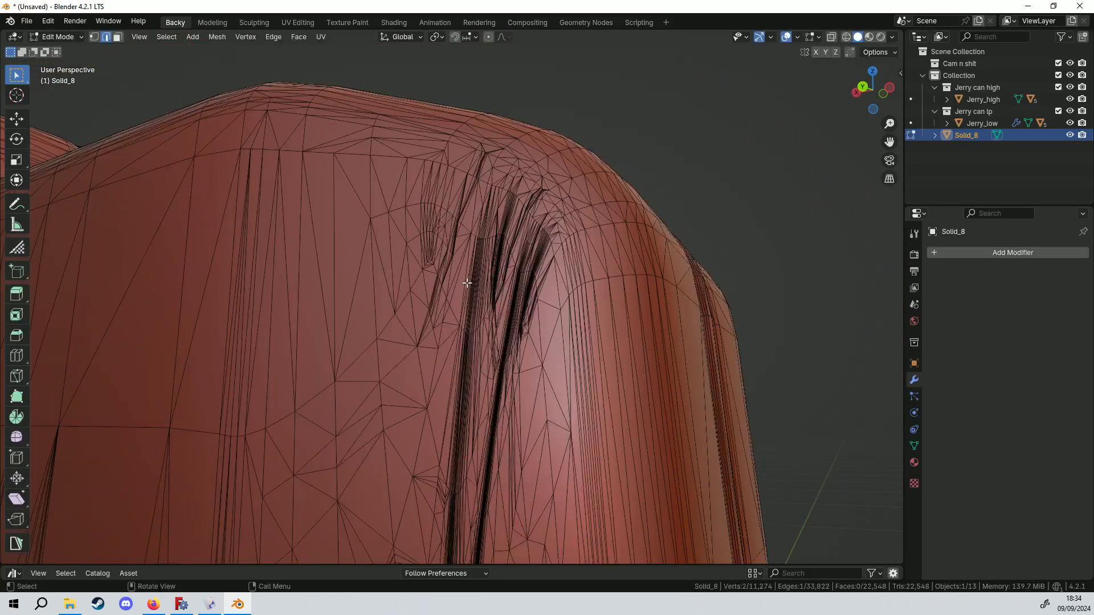
pyautogui.moveTo(489, 309); pyautogui.dragTo(298, 307, button='middle')
pyautogui.scroll(-5, 484, 294)
pyautogui.press('Tab')
pyautogui.scroll(-6, 450, 357)
pyautogui.scroll(2, 539, 334)
# Step: Move Jerry_high along the global X axis until it overlaps the imported can, and hide its body
pyautogui.moveTo(539, 340); pyautogui.dragTo(604, 361, button='middle')
pyautogui.click(757, 323)
pyautogui.press('g')
pyautogui.press('y')
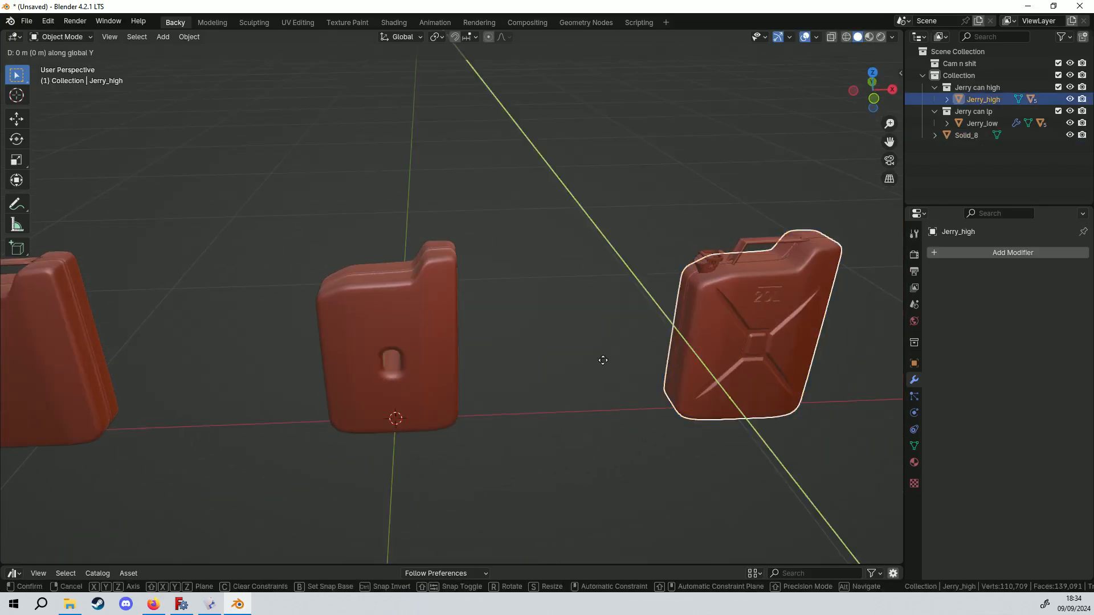
pyautogui.click(260, 405)
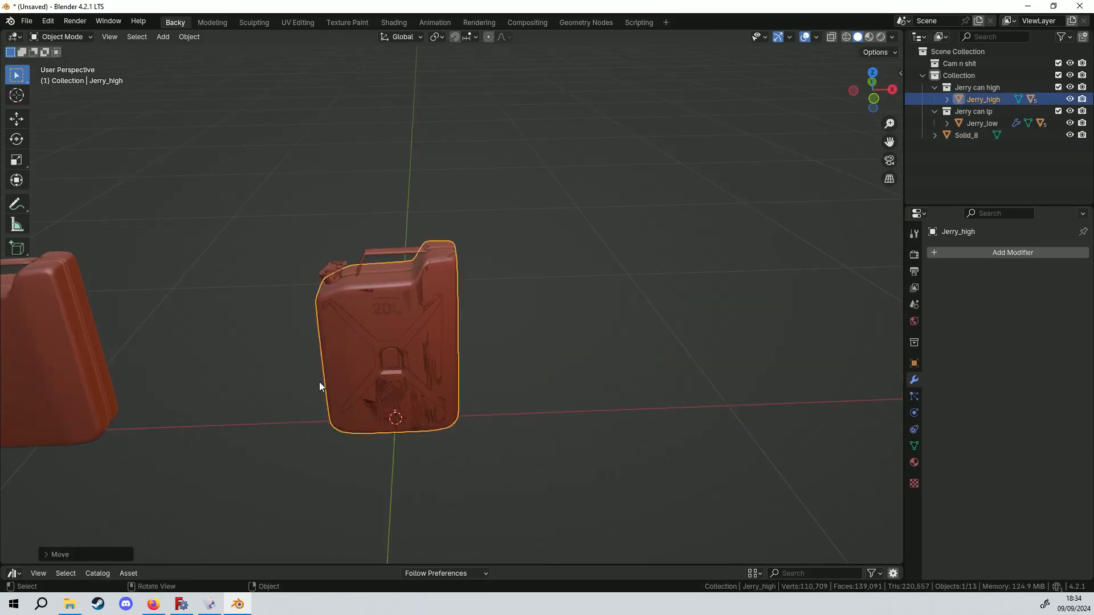
pyautogui.press('h')
# Step: Try to move Jerry_low along the global X axis onto the imported can to compare their surfaces, and undo the move
pyautogui.scroll(4, 336, 378)
pyautogui.moveTo(344, 353); pyautogui.dragTo(381, 362, button='middle')
pyautogui.keyDown('shift'); pyautogui.moveTo(380, 362); pyautogui.dragTo(345, 321, button='middle'); pyautogui.keyUp('shift')
pyautogui.scroll(-5, 422, 338)
pyautogui.click(128, 374)
pyautogui.press('g')
pyautogui.press('y')
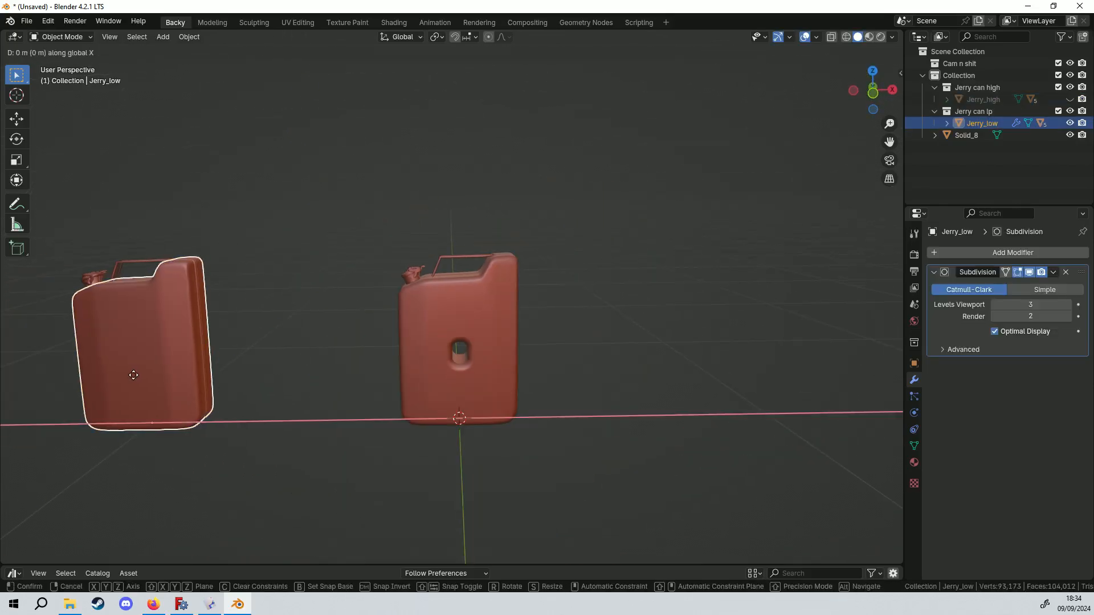
pyautogui.keyDown('ctrl'); pyautogui.click(562, 373); pyautogui.keyUp('ctrl')
pyautogui.scroll(4, 588, 316)
pyautogui.moveTo(590, 313); pyautogui.dragTo(550, 380, button='middle')
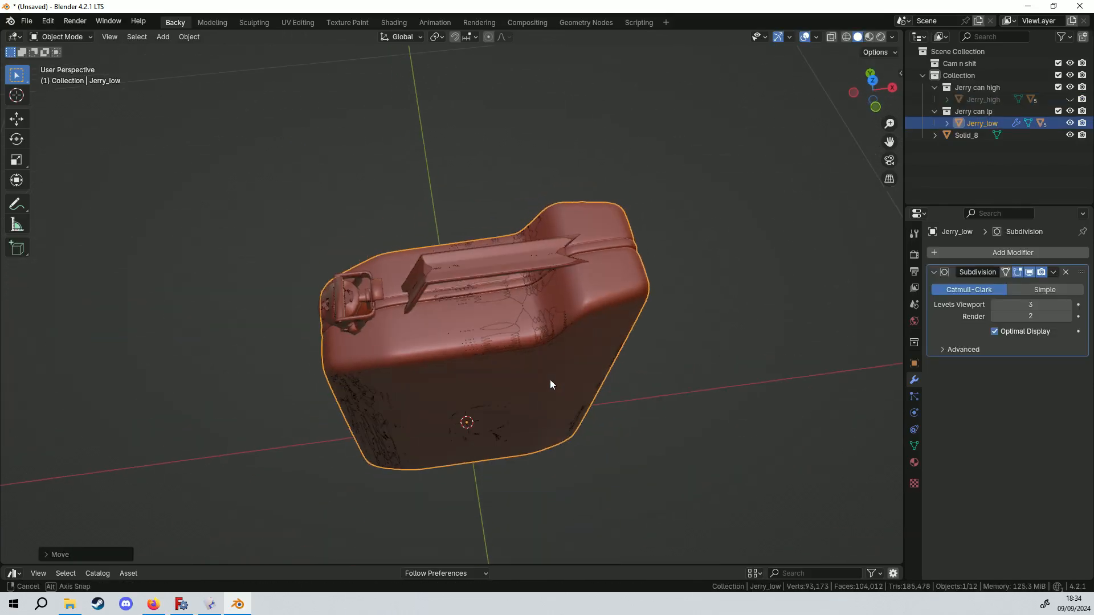
pyautogui.hotkey('ctrl', 'z')
pyautogui.hotkey('ctrl', 'z')
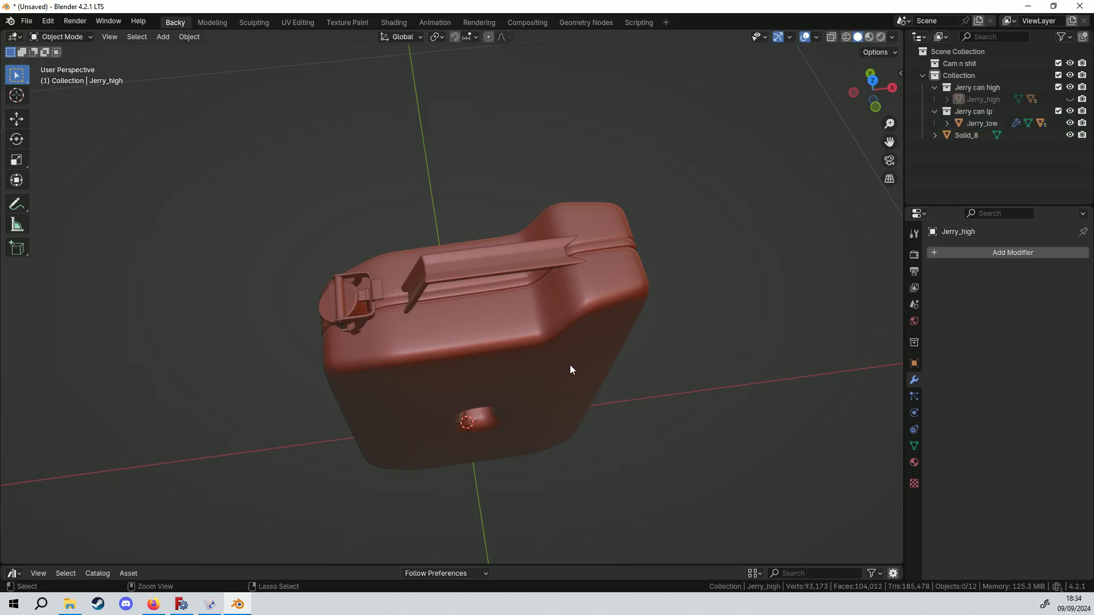
# Step: Delete the imported can Solid_8 and unhide Jerry_high's body
pyautogui.scroll(3, 564, 353)
pyautogui.scroll(-5, 518, 255)
pyautogui.click(473, 353)
pyautogui.scroll(3, 465, 349)
pyautogui.moveTo(465, 349); pyautogui.dragTo(454, 255, button='middle')
pyautogui.press('x')
pyautogui.click(462, 276)
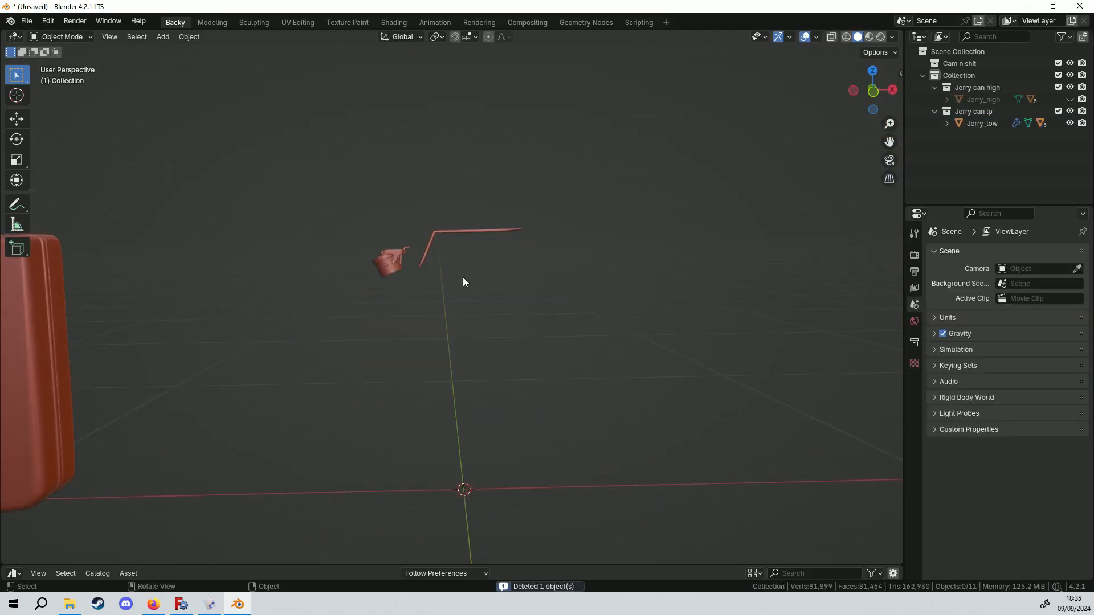
pyautogui.hotkey('alt', 'h')
# Step: Examine Jerry_high's front face around the 20L lettering and cross-shaped recess, in Object Mode and as a mesh in Edit Mode
pyautogui.scroll(8, 590, 303)
pyautogui.scroll(-4, 500, 251)
pyautogui.keyDown('shift'); pyautogui.moveTo(538, 356); pyautogui.dragTo(492, 230, button='middle'); pyautogui.keyUp('shift')
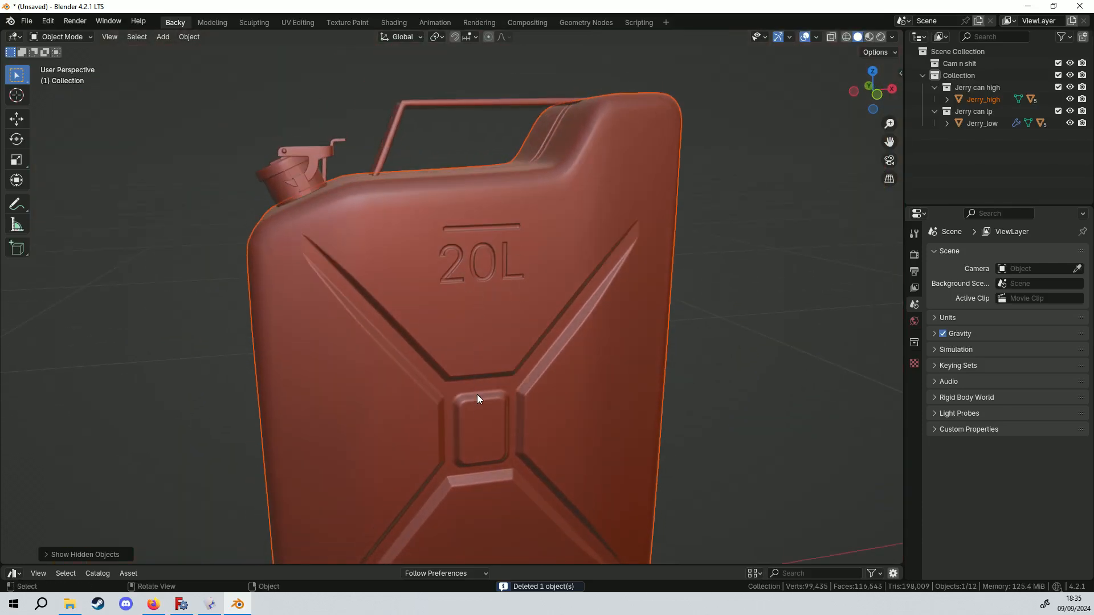
pyautogui.click(516, 350)
pyautogui.press('Tab')
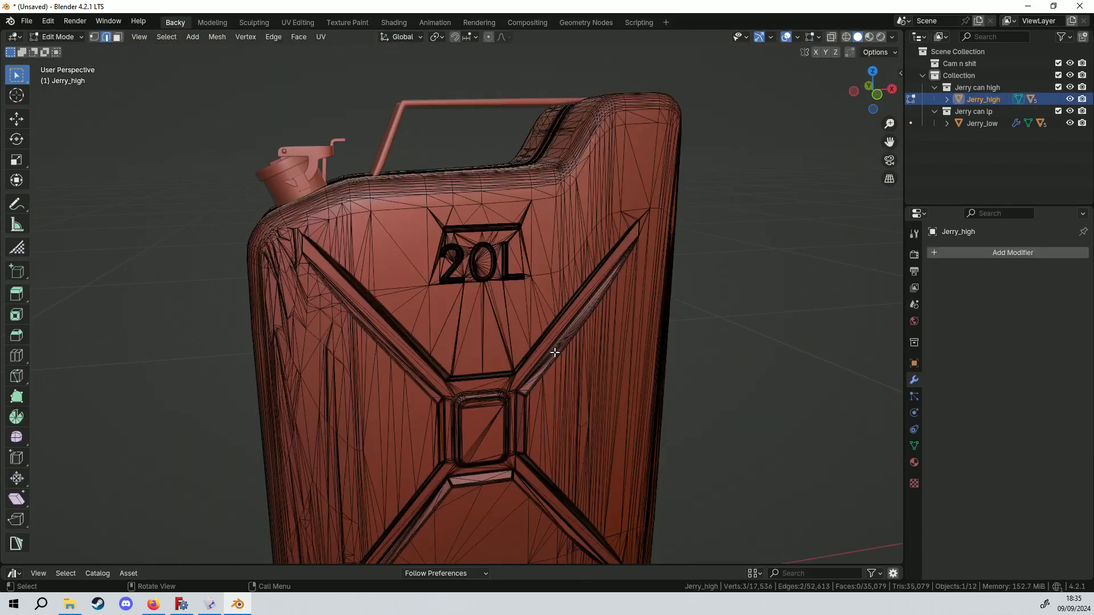
pyautogui.moveTo(552, 349); pyautogui.dragTo(569, 334, button='middle')
pyautogui.press('Tab')
pyautogui.click(723, 265)
# Step: Inspect Jerry_high's edge flow in Edit Mode on the raised upper corner beside the handle, picking a single edge on the curved slope
pyautogui.moveTo(723, 265); pyautogui.dragTo(692, 320, button='middle')
pyautogui.scroll(5, 454, 238)
pyautogui.keyDown('shift'); pyautogui.moveTo(495, 166); pyautogui.dragTo(515, 241, button='middle'); pyautogui.keyUp('shift')
pyautogui.click(414, 279)
pyautogui.press('Tab')
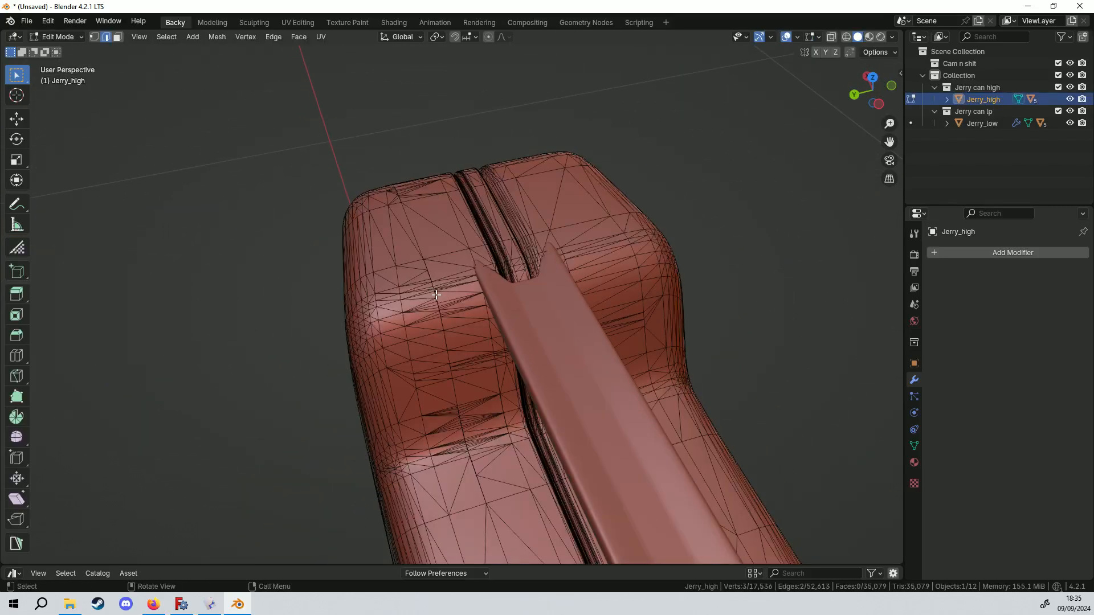
pyautogui.moveTo(436, 296); pyautogui.dragTo(431, 340, button='middle')
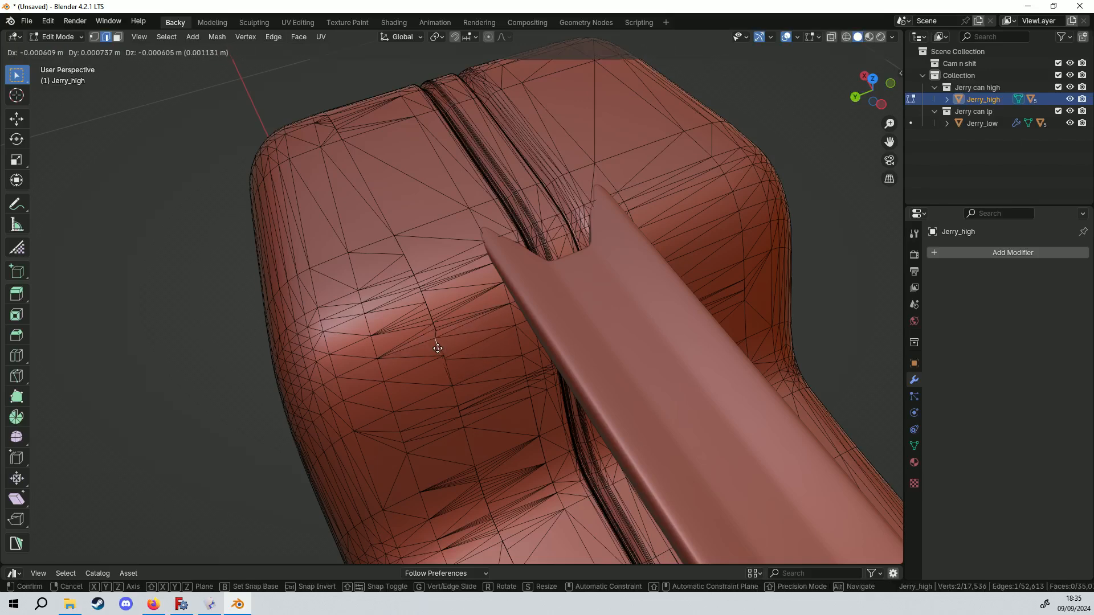
pyautogui.click(438, 348)
pyautogui.scroll(3, 444, 370)
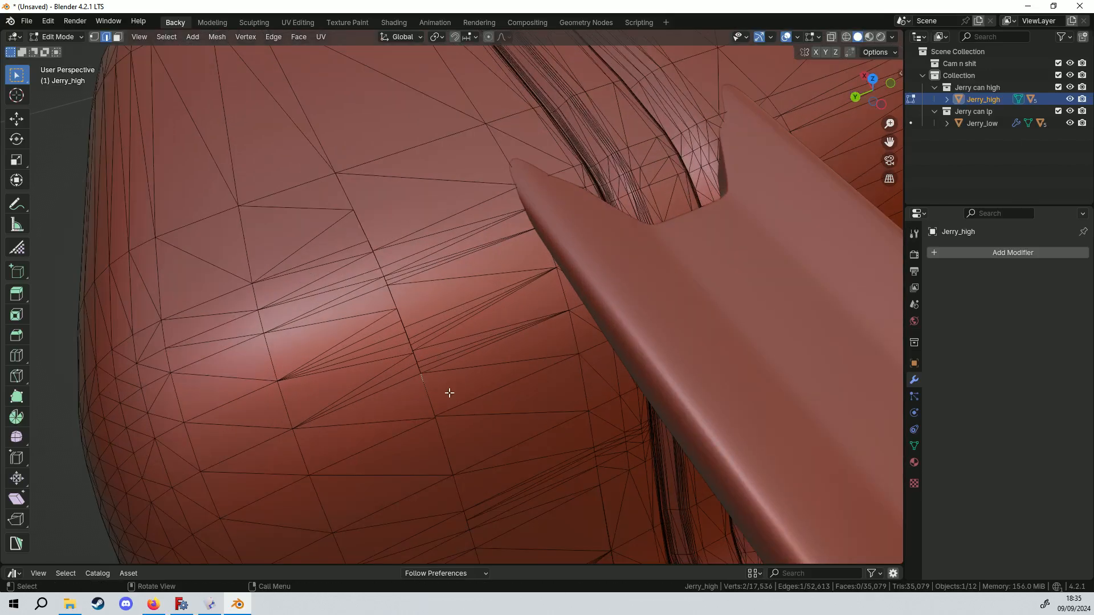
pyautogui.scroll(-6, 440, 391)
pyautogui.press('Tab')
# Step: Check Jerry_high's surface shading around the handle end in Object Mode, and compare the two full cans side by side
pyautogui.moveTo(449, 372); pyautogui.dragTo(422, 321, button='middle')
pyautogui.scroll(5, 449, 318)
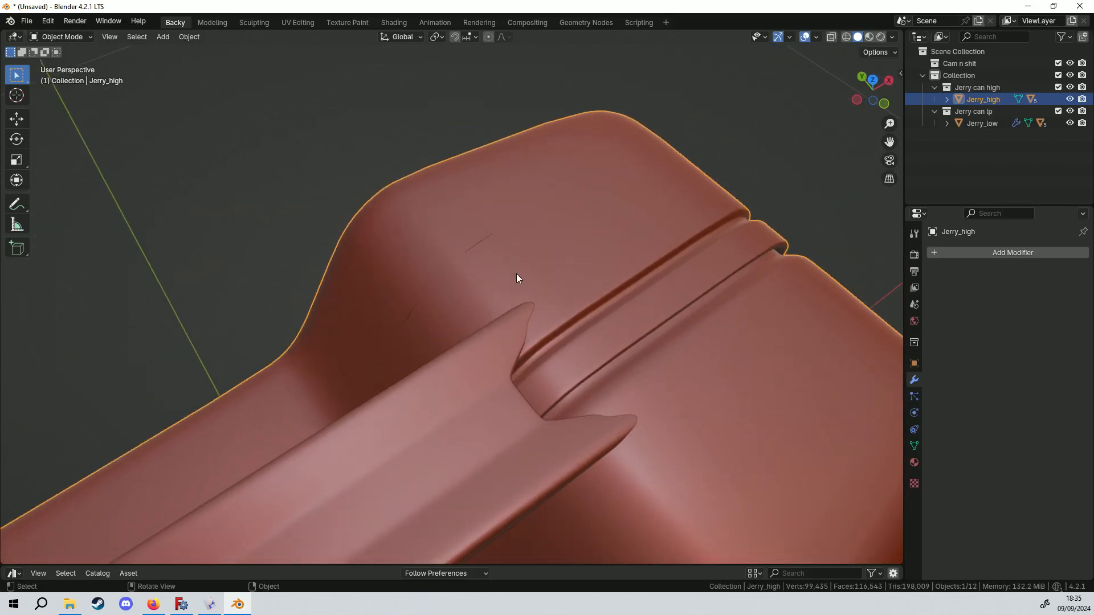
pyautogui.moveTo(517, 281); pyautogui.dragTo(459, 330, button='middle')
pyautogui.click(600, 323)
pyautogui.scroll(-5, 599, 324)
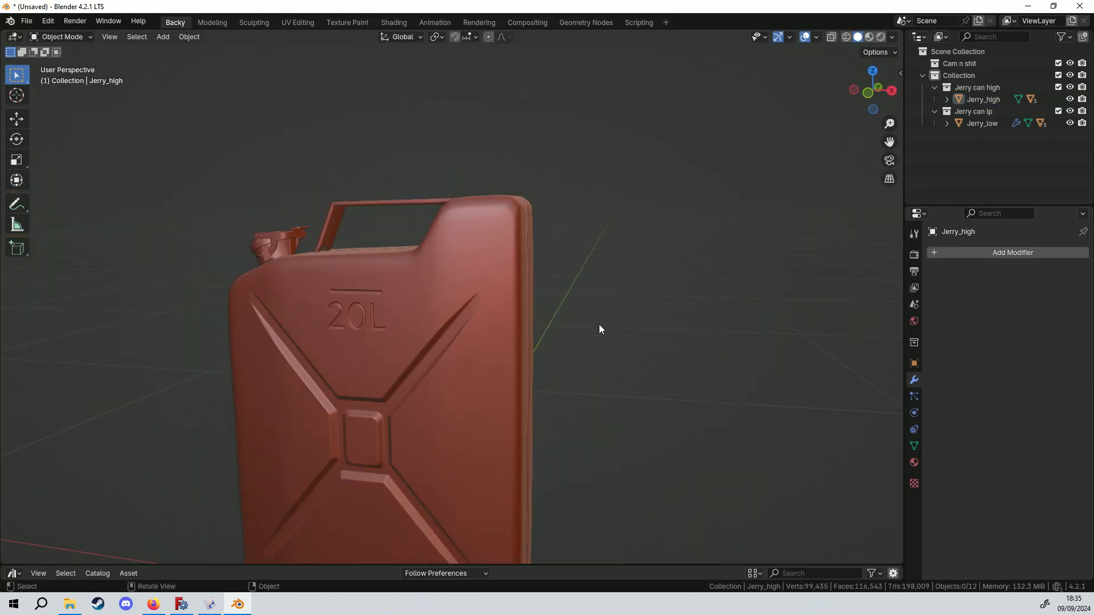
pyautogui.keyDown('shift'); pyautogui.moveTo(365, 435); pyautogui.dragTo(491, 405, button='middle'); pyautogui.keyUp('shift')
pyautogui.scroll(1, 470, 415)
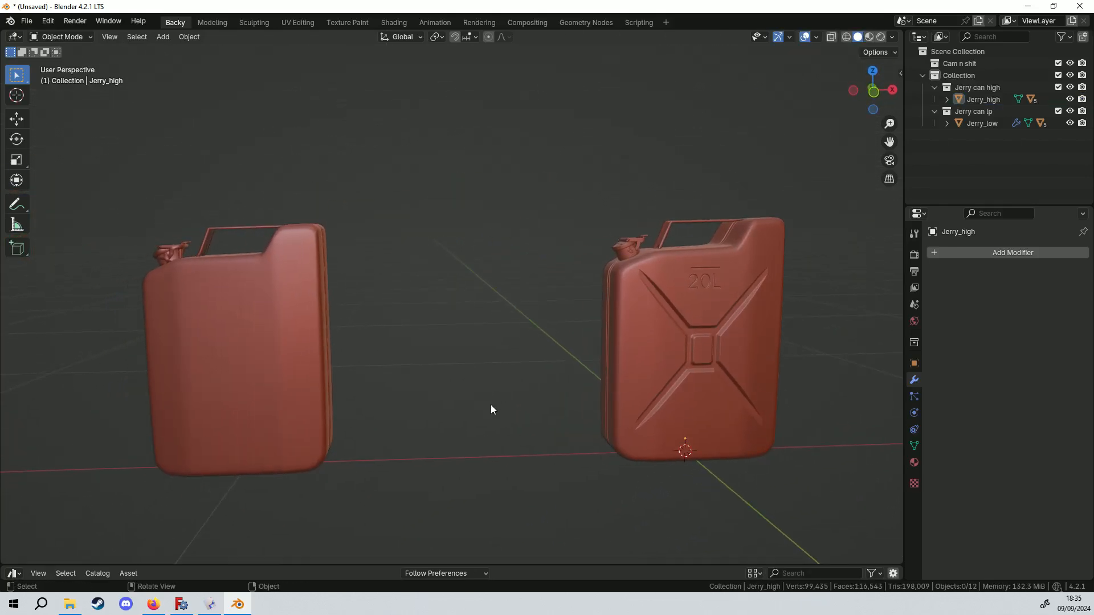